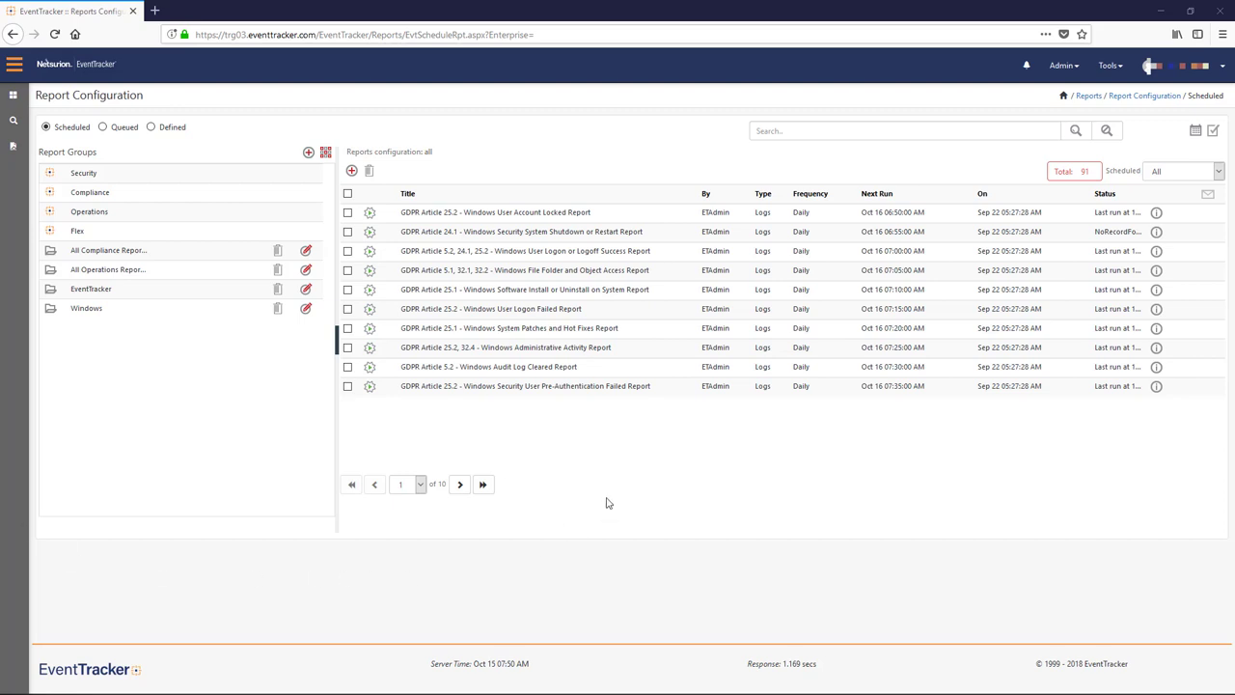
Search the scheduled reports for "Fortinet"
left_click(804, 132)
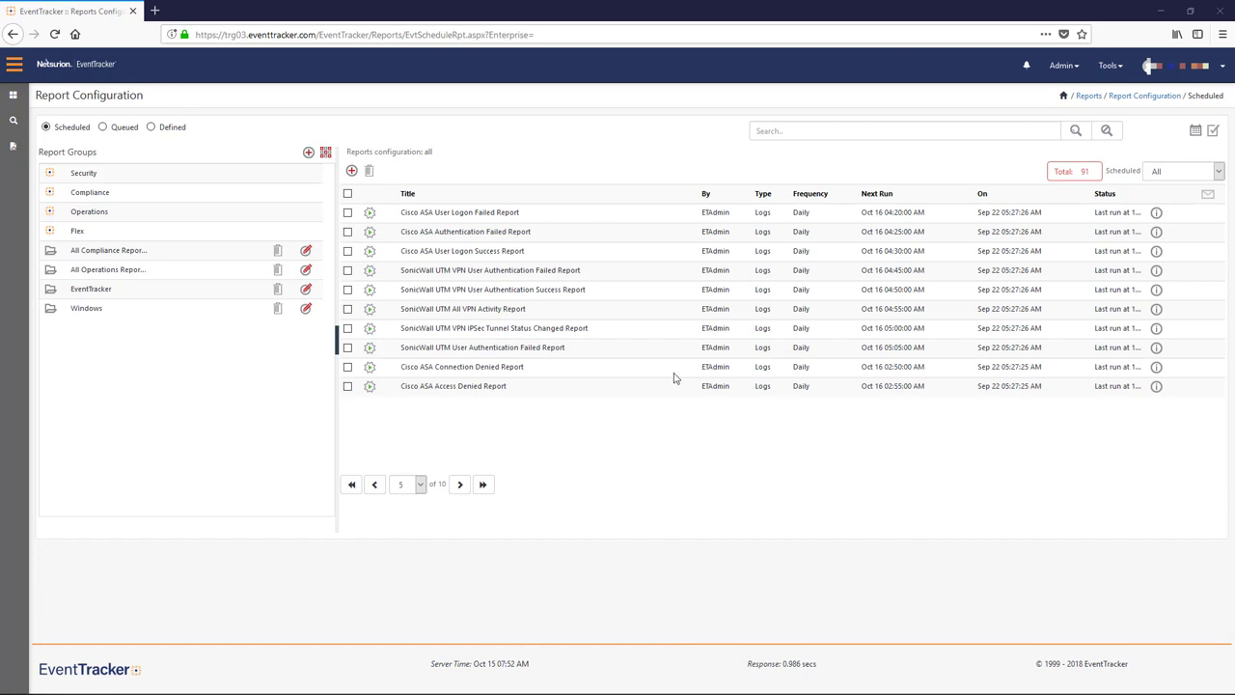
left_click(762, 130)
type("Fortinet")
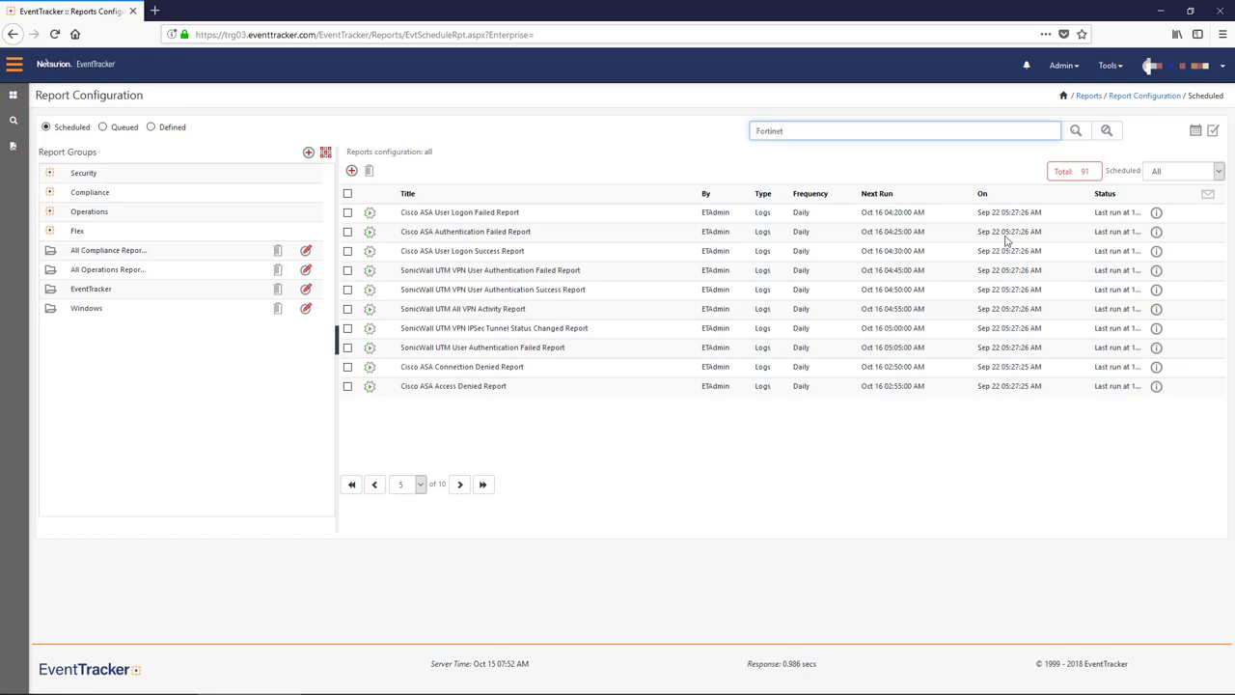
left_click(1075, 131)
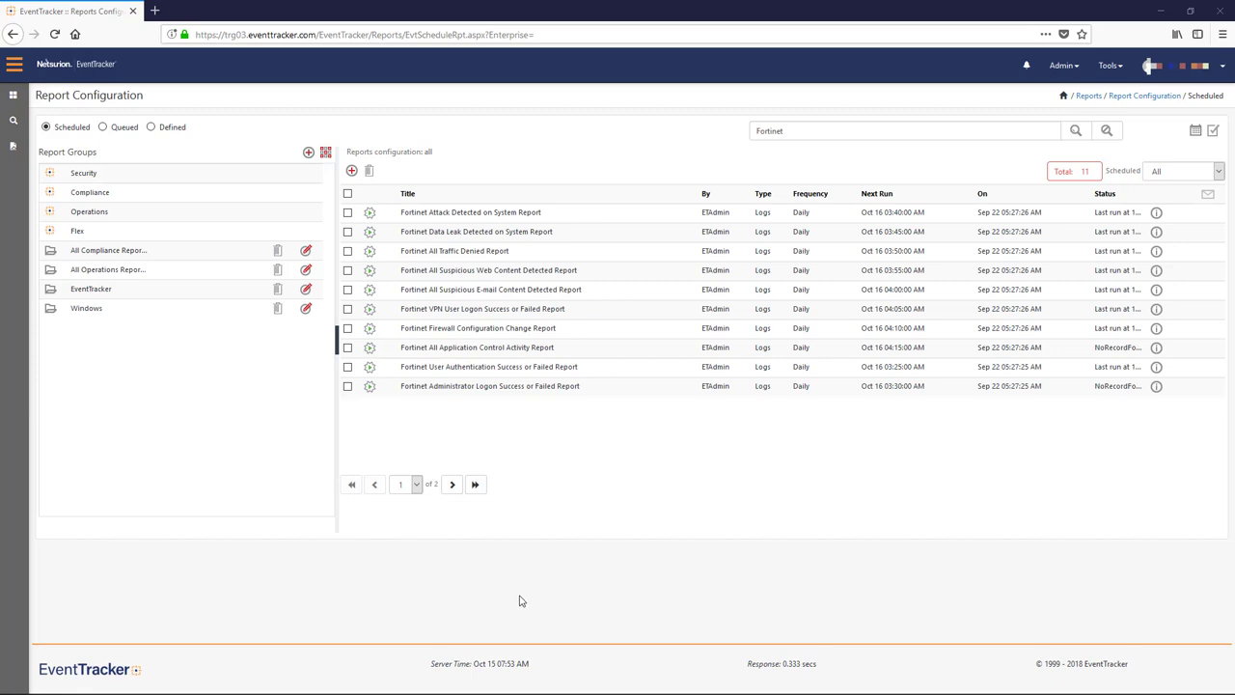
Start a new report configuration and set its report type to Scheduled
left_click(351, 172)
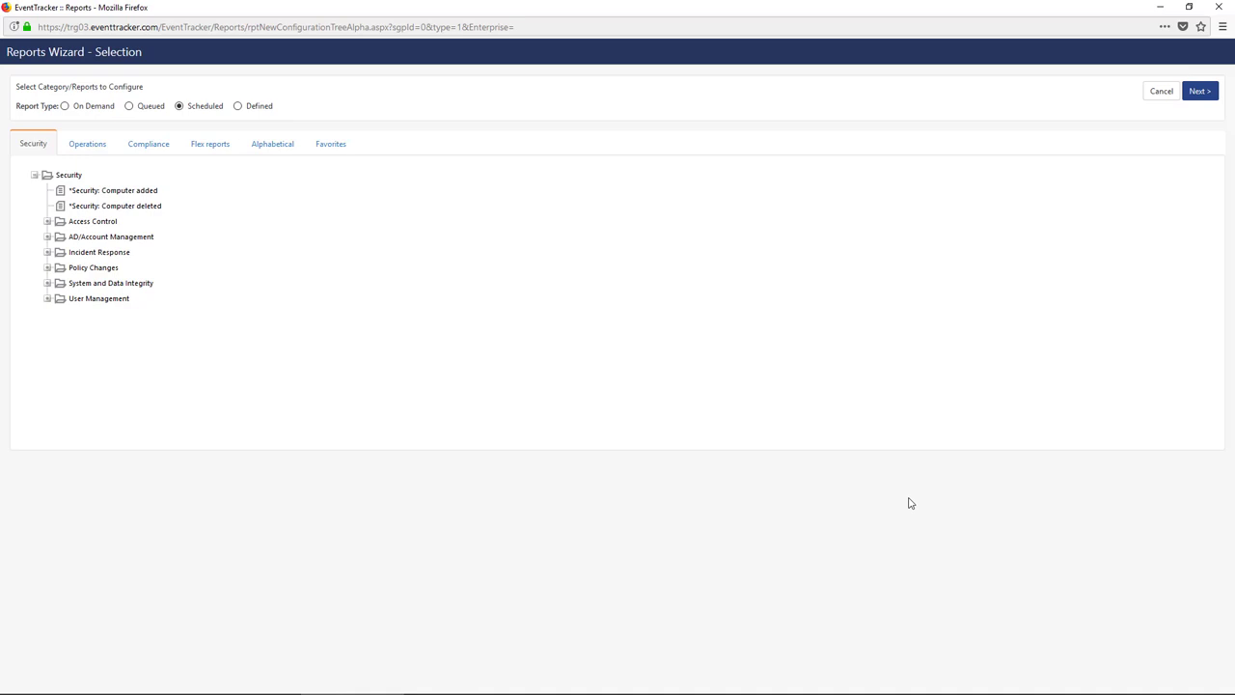
left_click(64, 107)
left_click(129, 107)
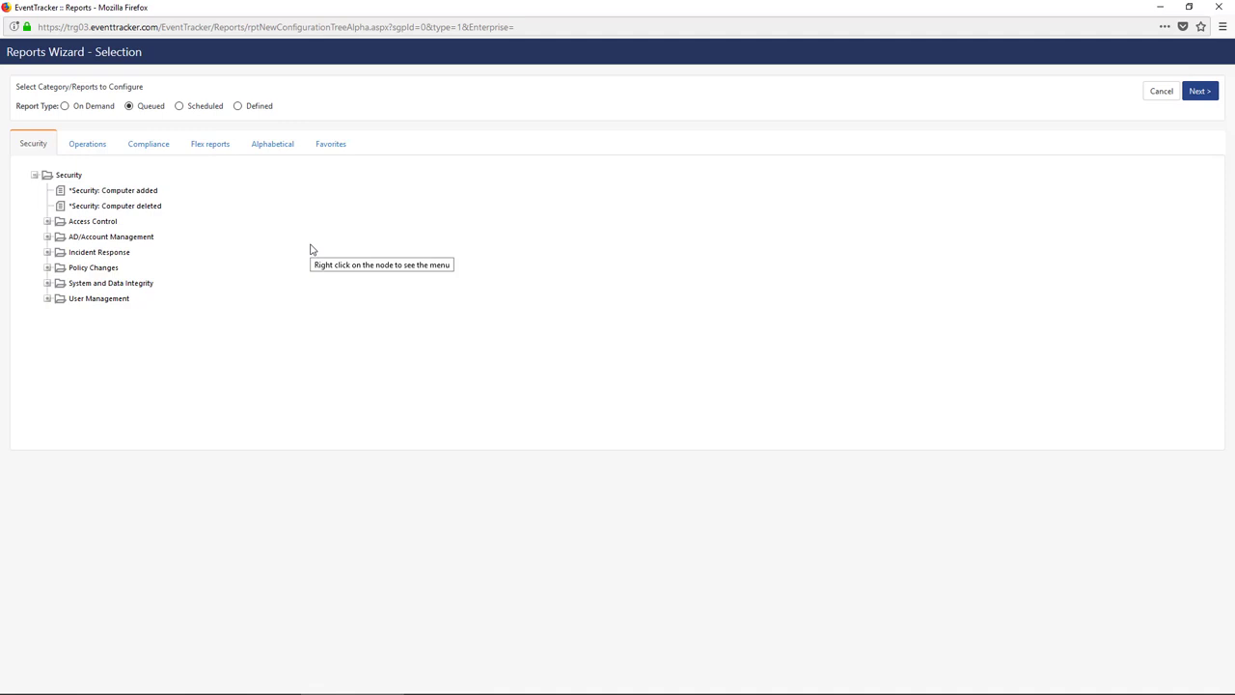
left_click(179, 106)
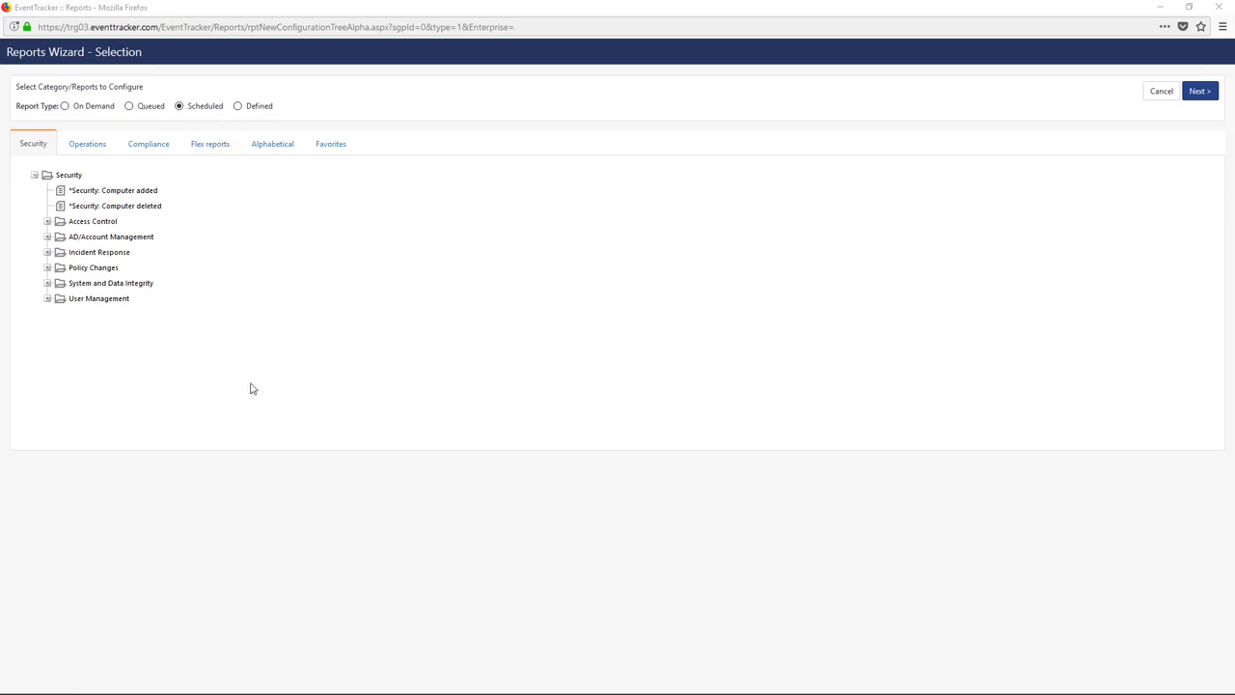
Search the alphabetical report list for "Lock" and choose PCI DSS - 8.1.6 Limit repeated access attempts by locking out the user
left_click(273, 146)
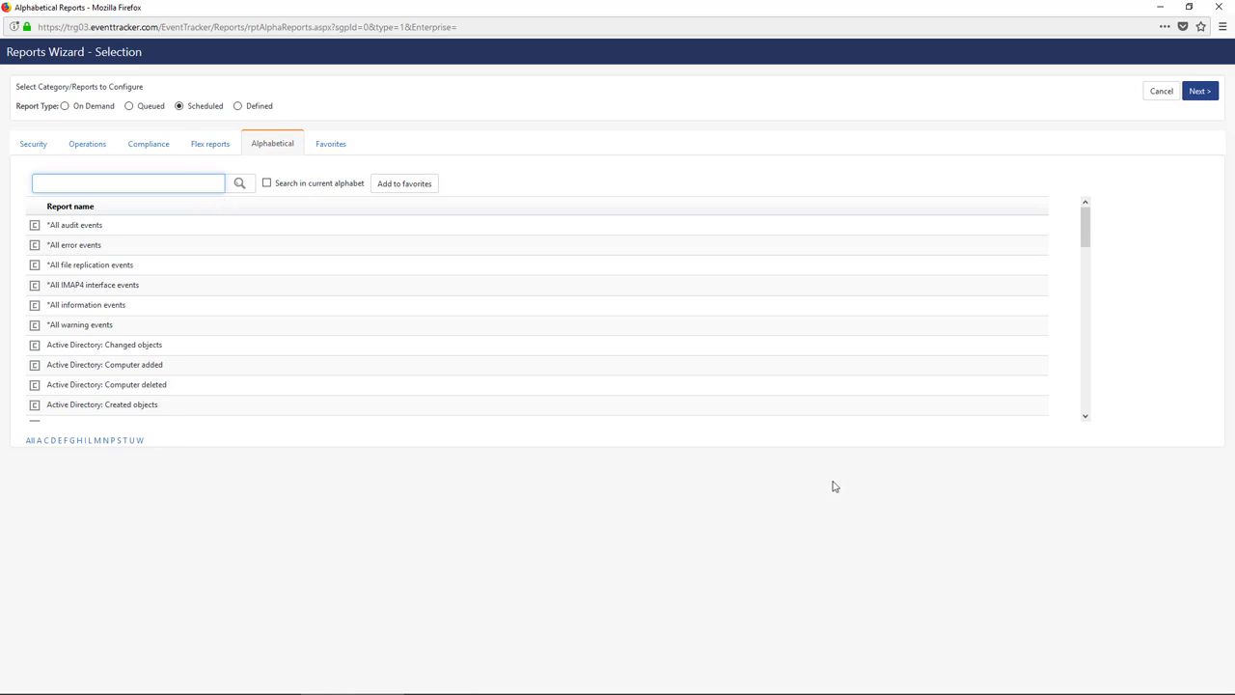
type("Lock")
left_click(240, 185)
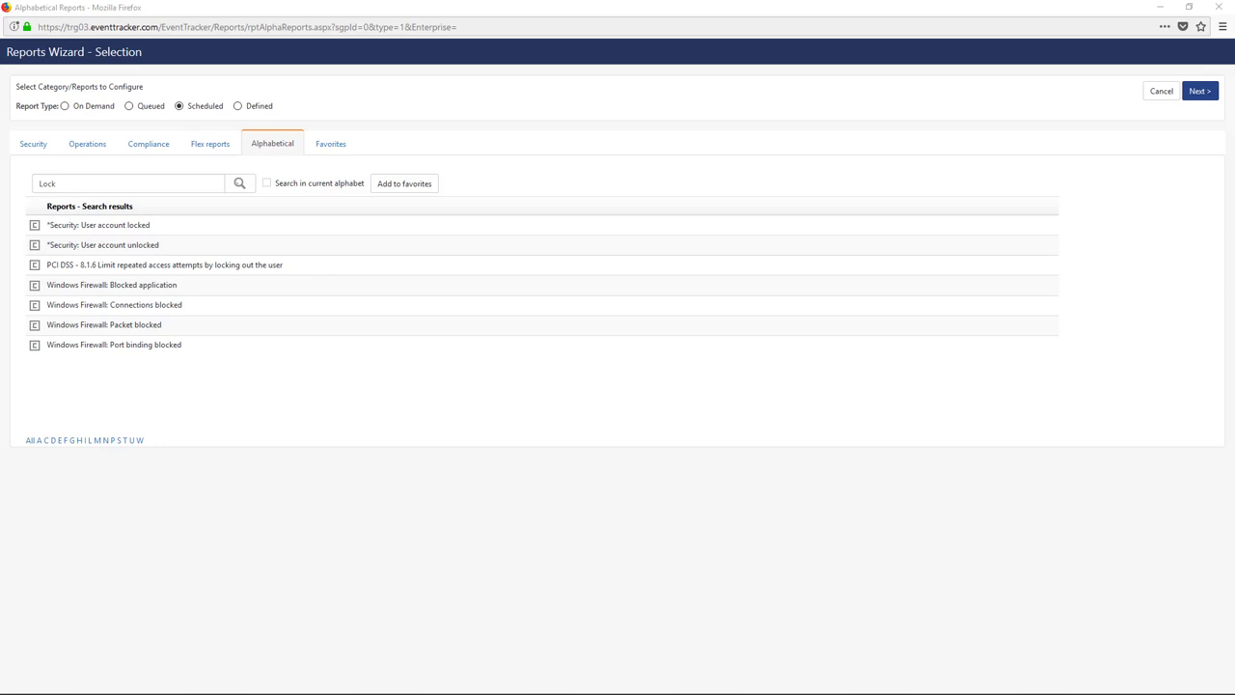
left_click(256, 273)
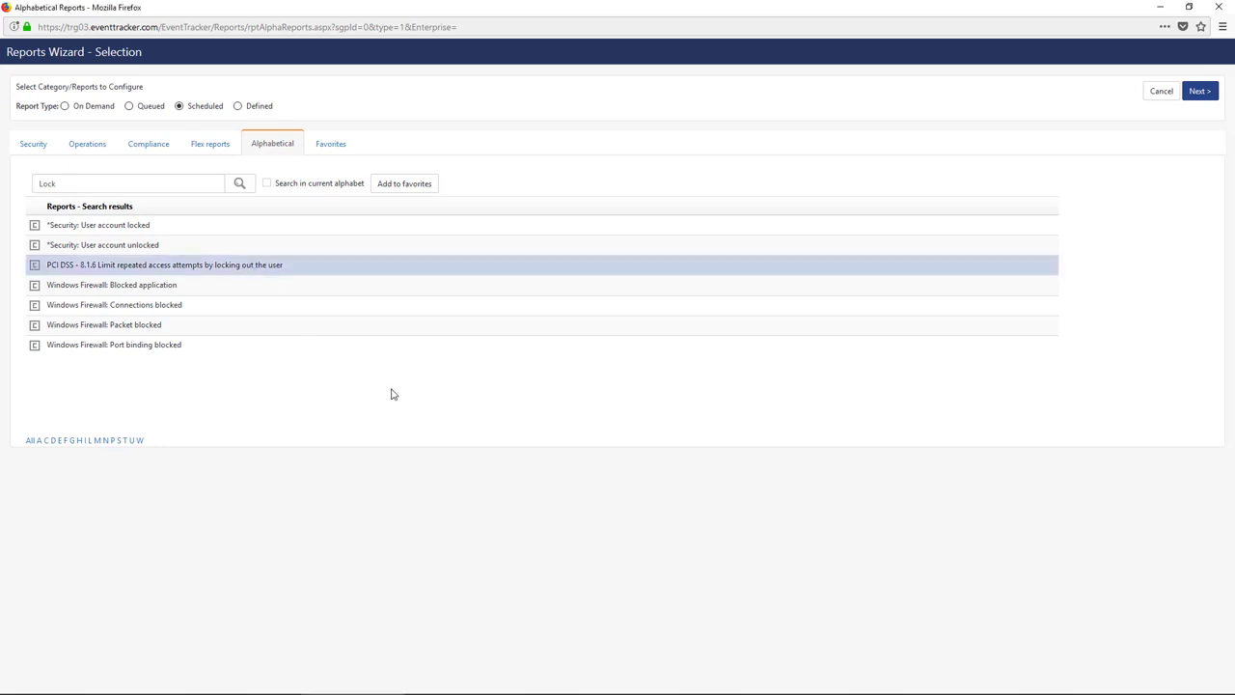
left_click(1196, 97)
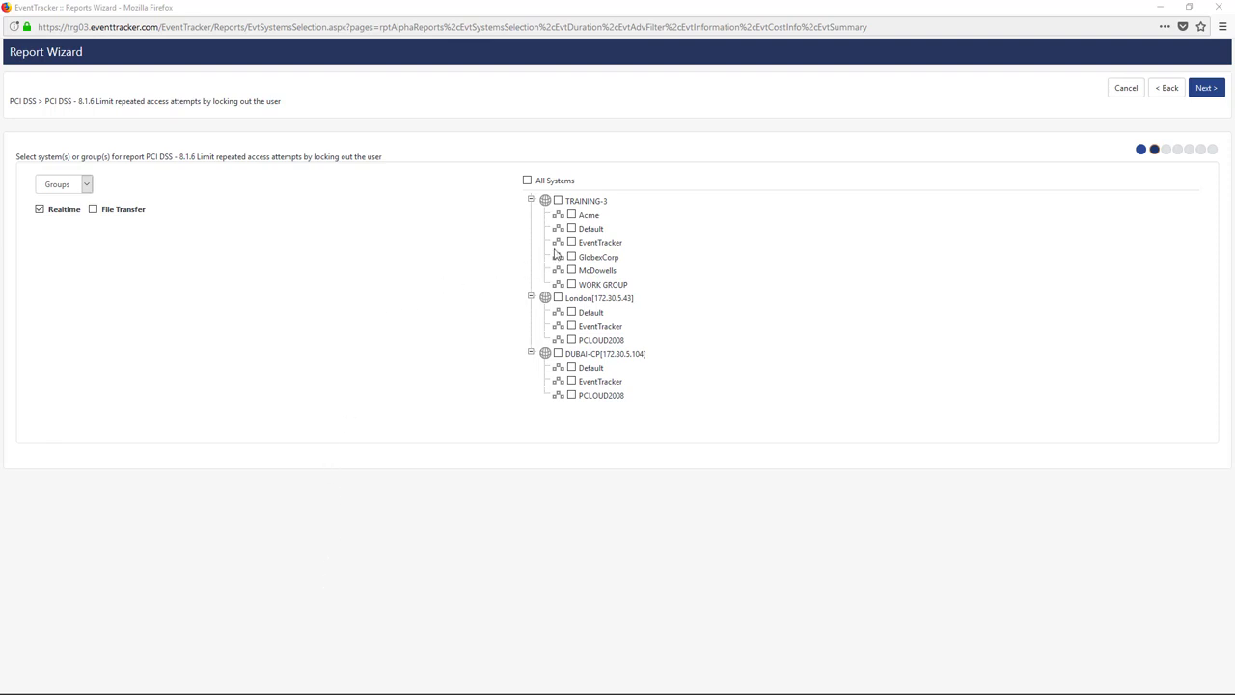
Switch the report scope from Groups to Systems and include Acme-fgt-syslog and contoso-ethoneynet-syslog
left_click(571, 243)
left_click(571, 257)
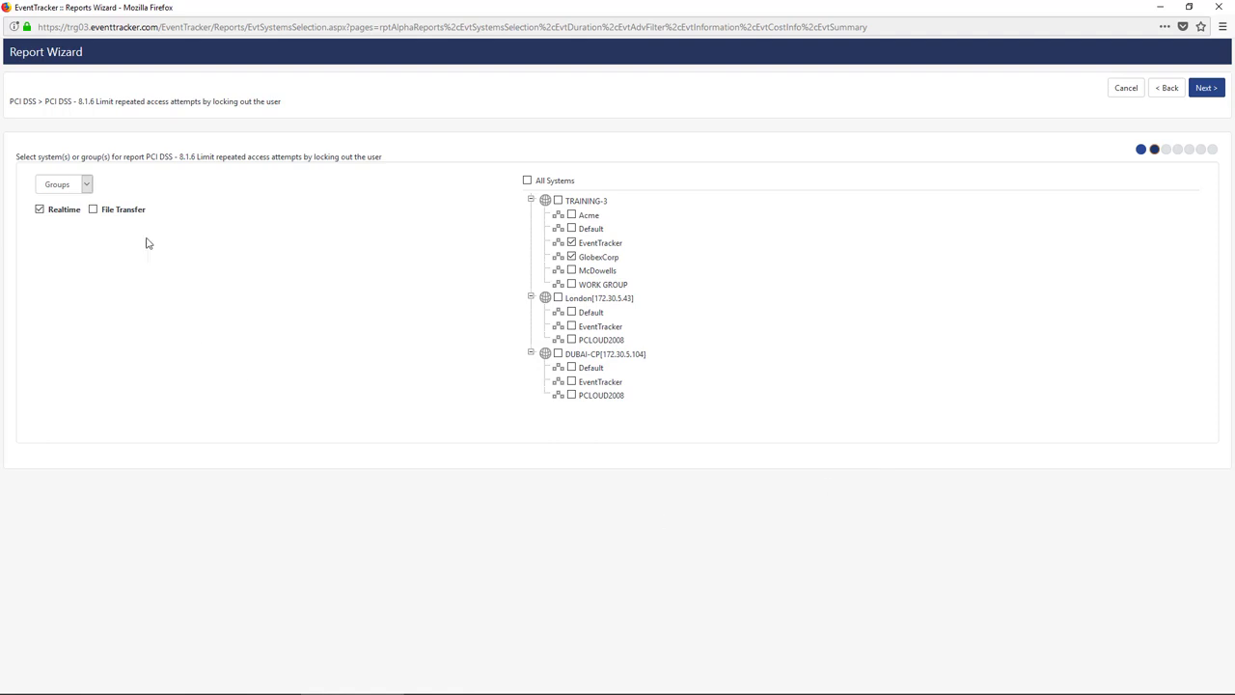
left_click(86, 184)
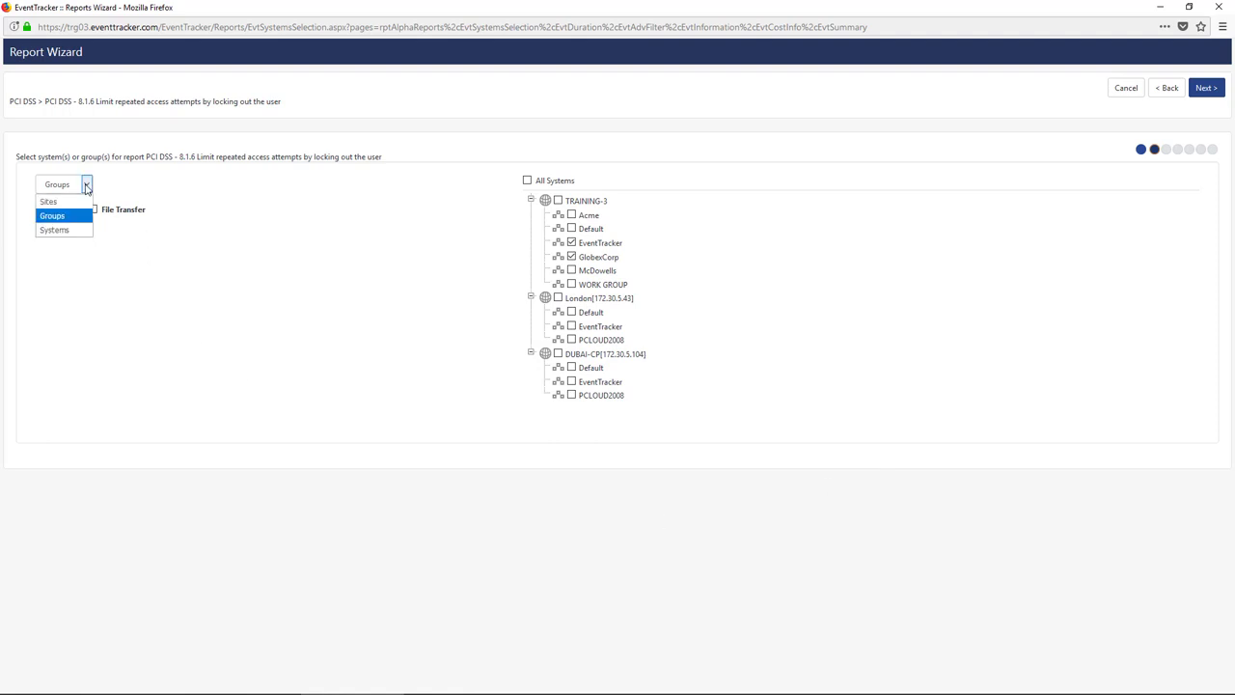
left_click(64, 230)
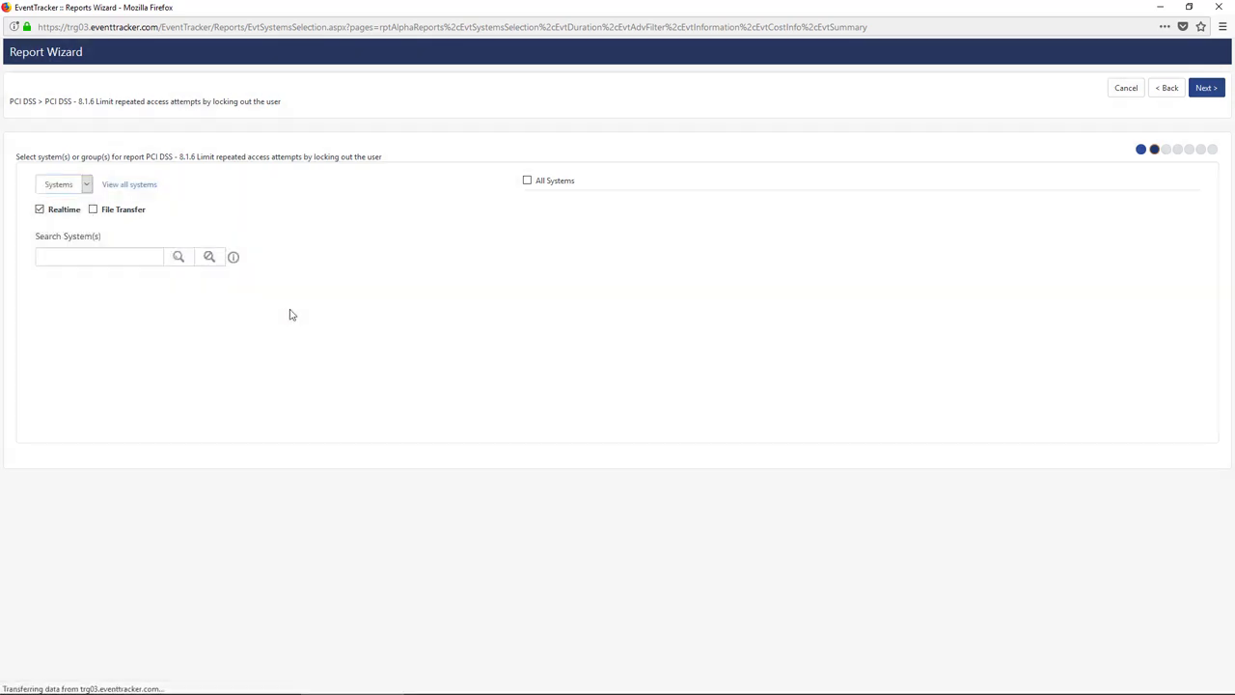
left_click(585, 257)
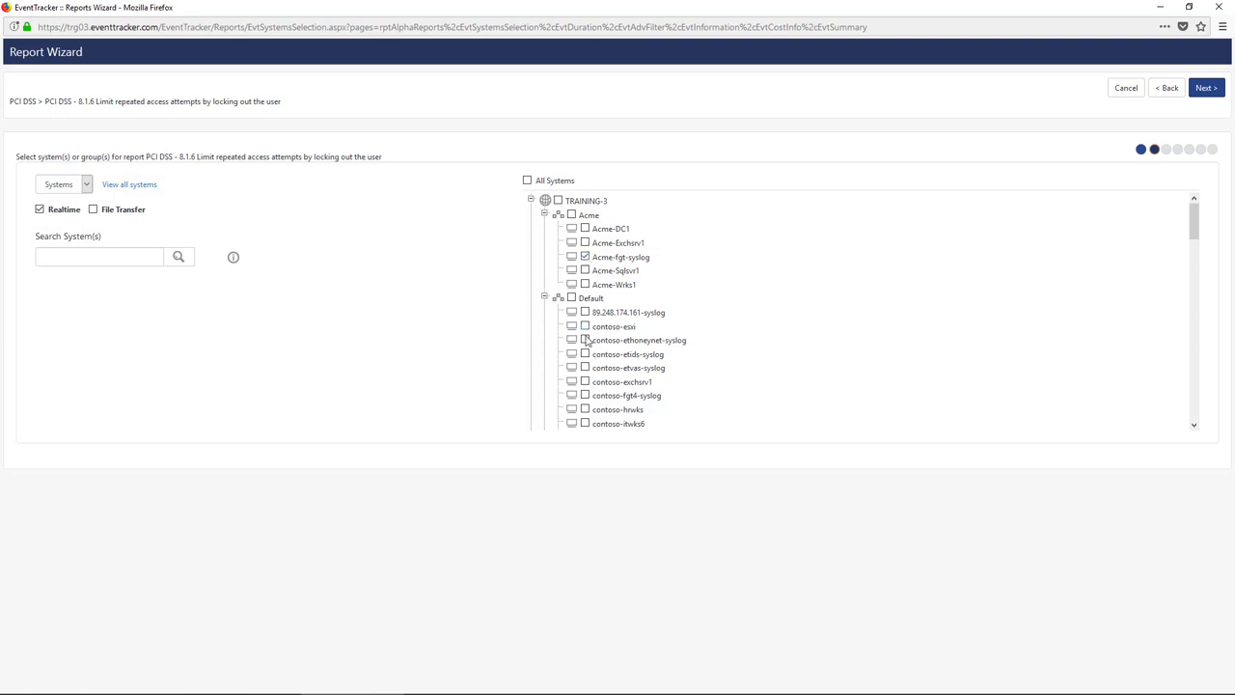
left_click(584, 339)
left_click(1208, 90)
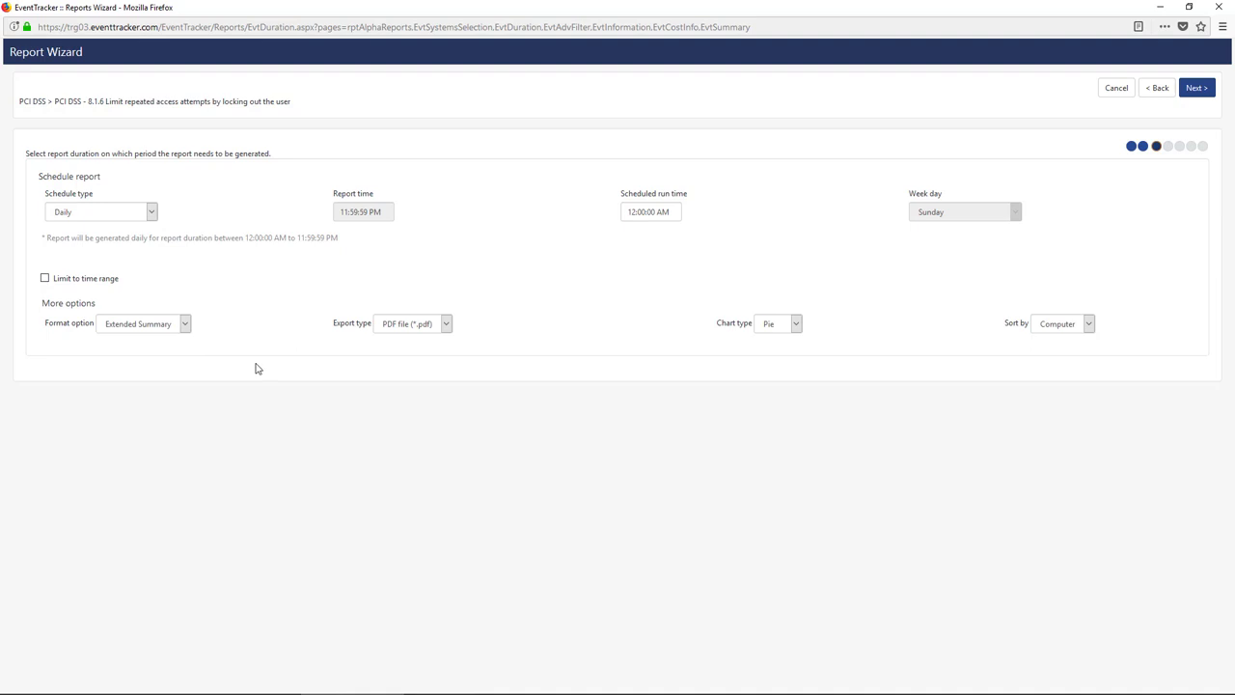
Examine the available schedule types, the time range limit and the format options without changing the report's settings
left_click(151, 213)
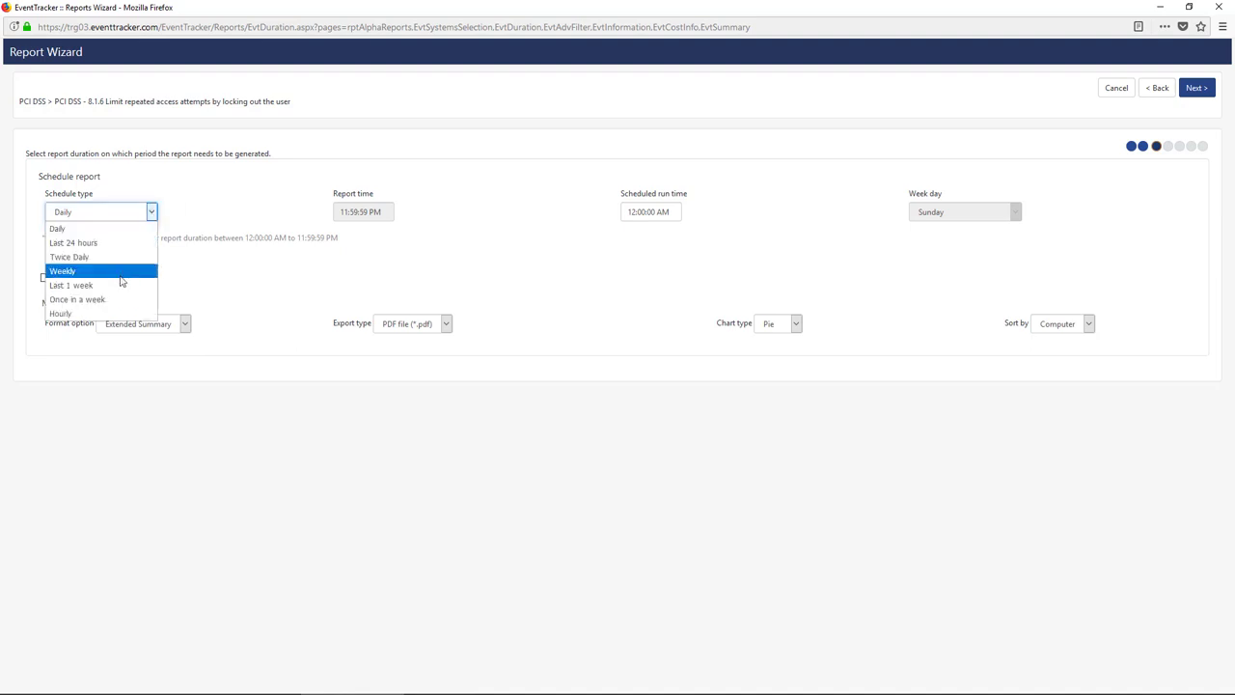
left_click(175, 394)
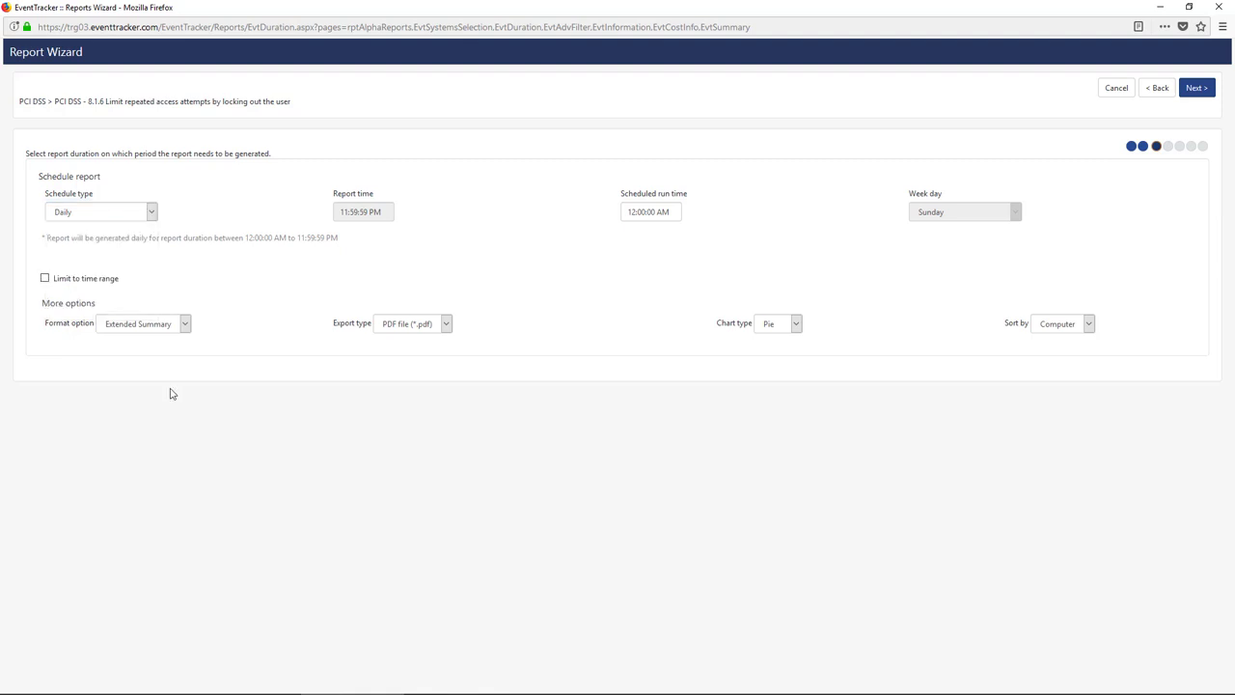
left_click(44, 279)
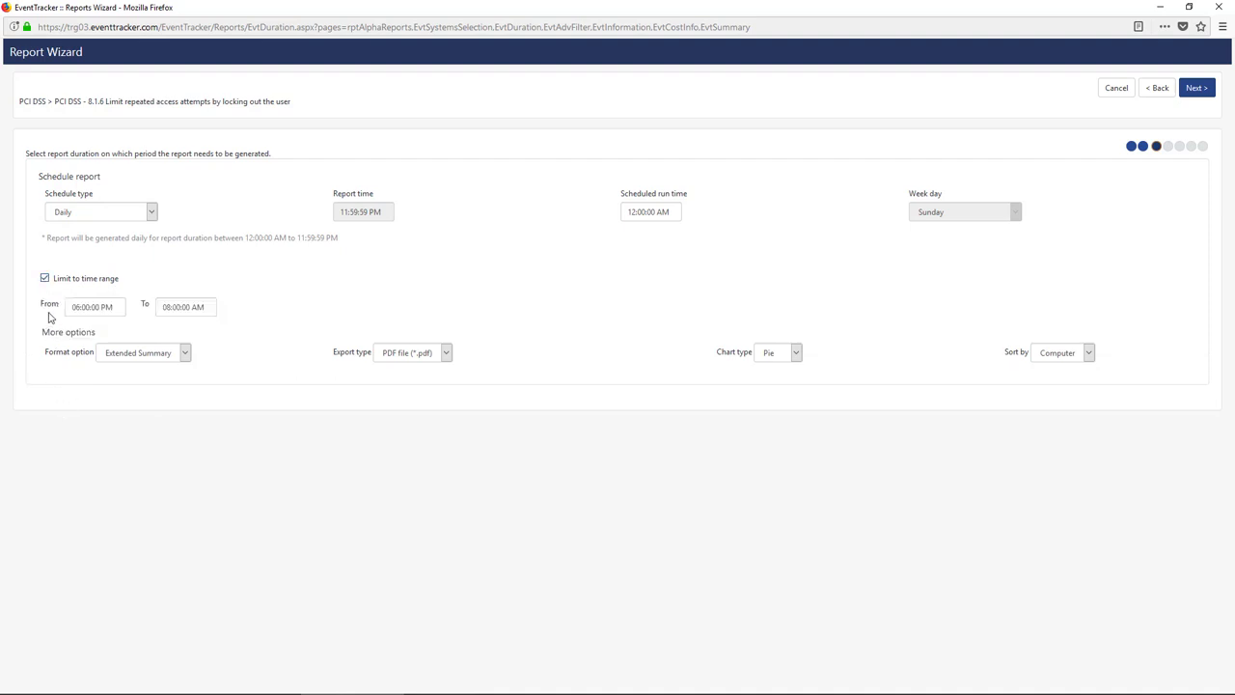
left_click(45, 279)
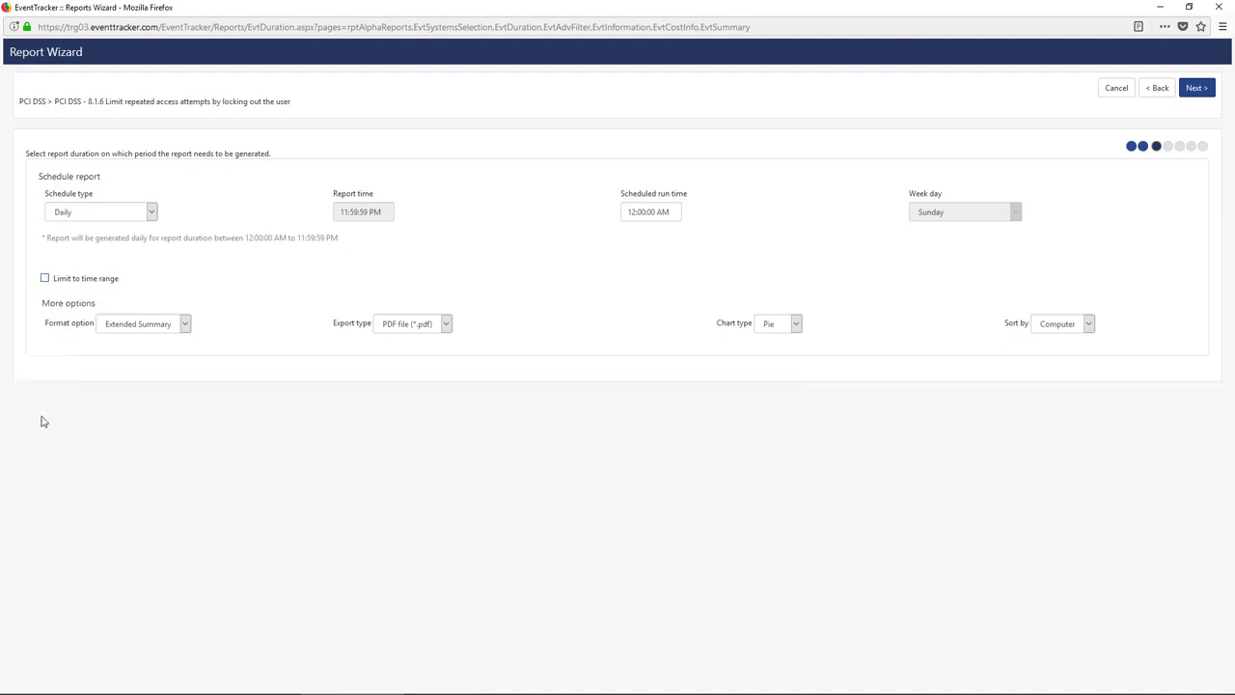
left_click(185, 325)
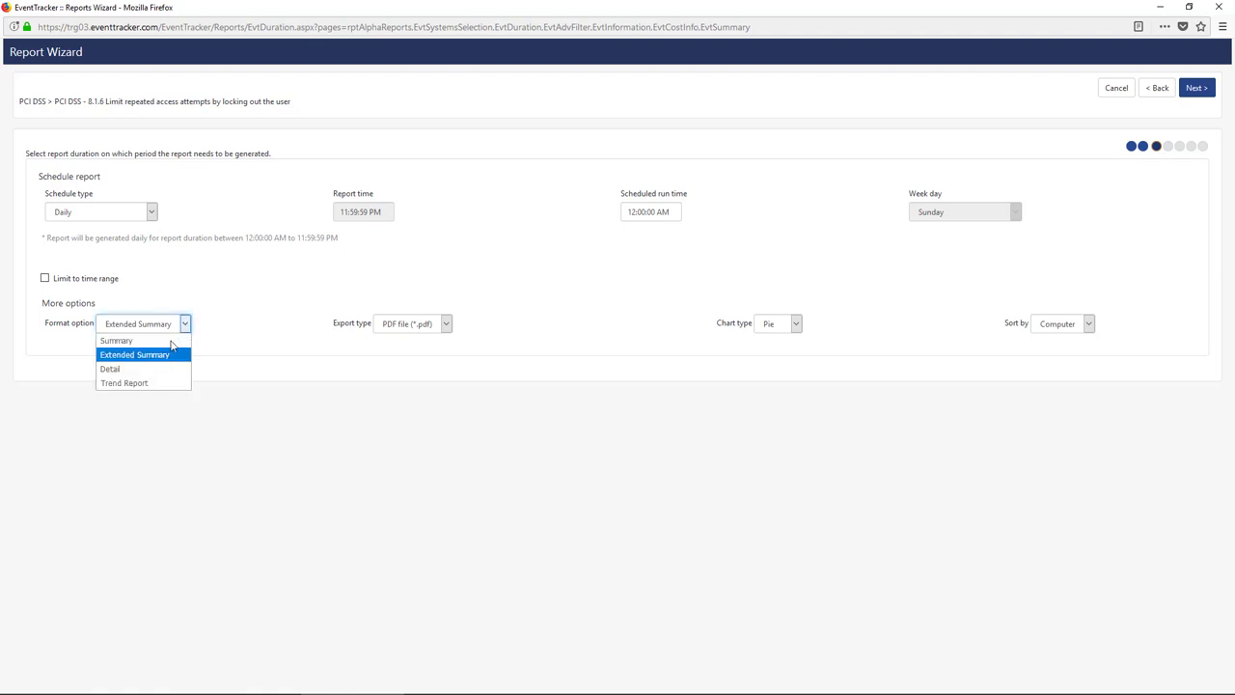
left_click(175, 437)
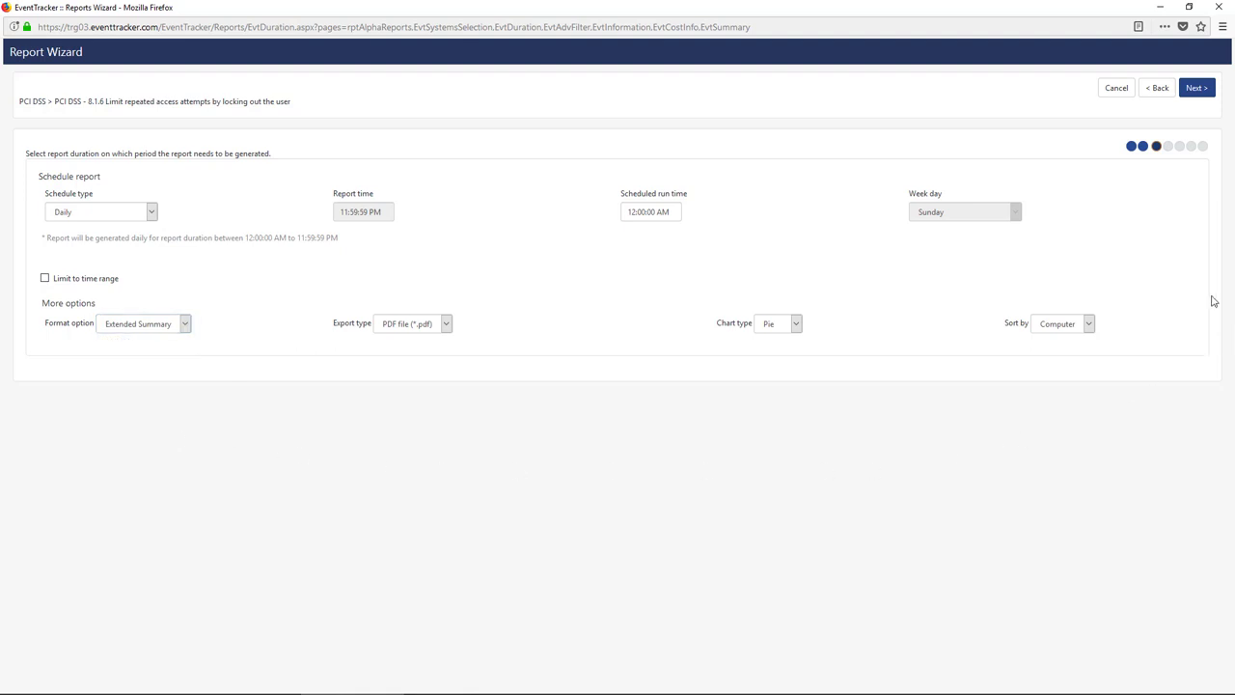
Schedule the PCI DSS 8.1.6 report with the default duration, filter, title and publishing settings, and show the scheduled reports list
left_click(1195, 88)
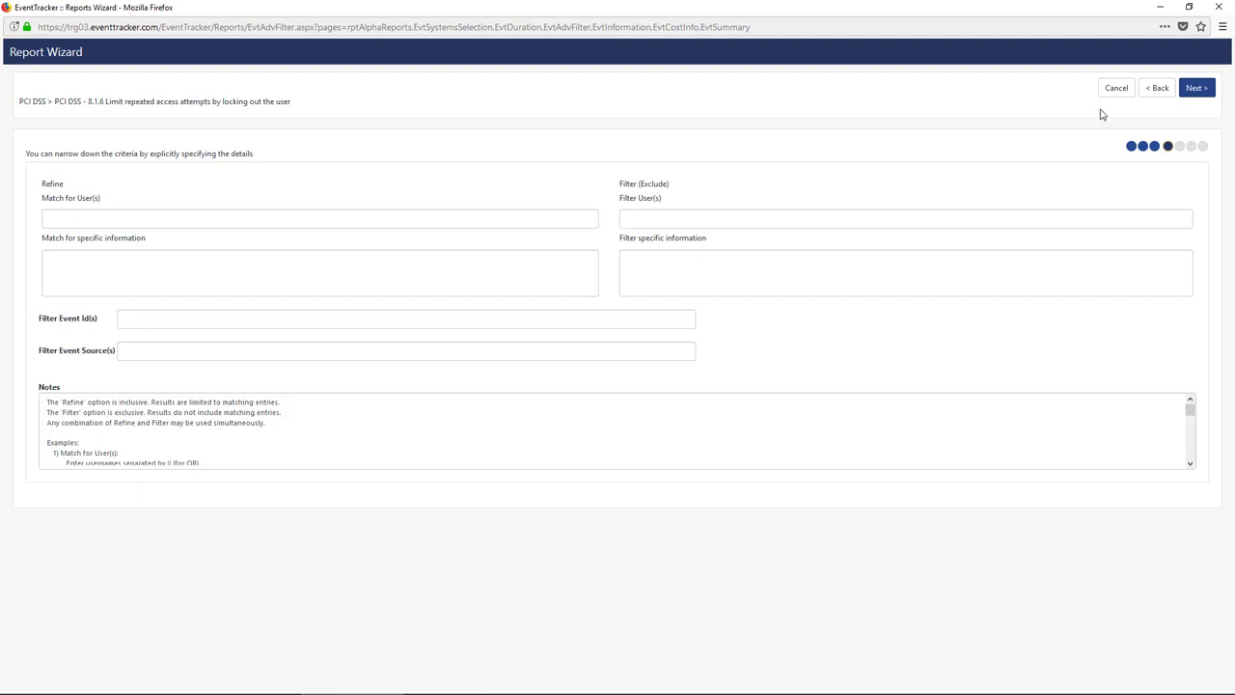
left_click(1196, 88)
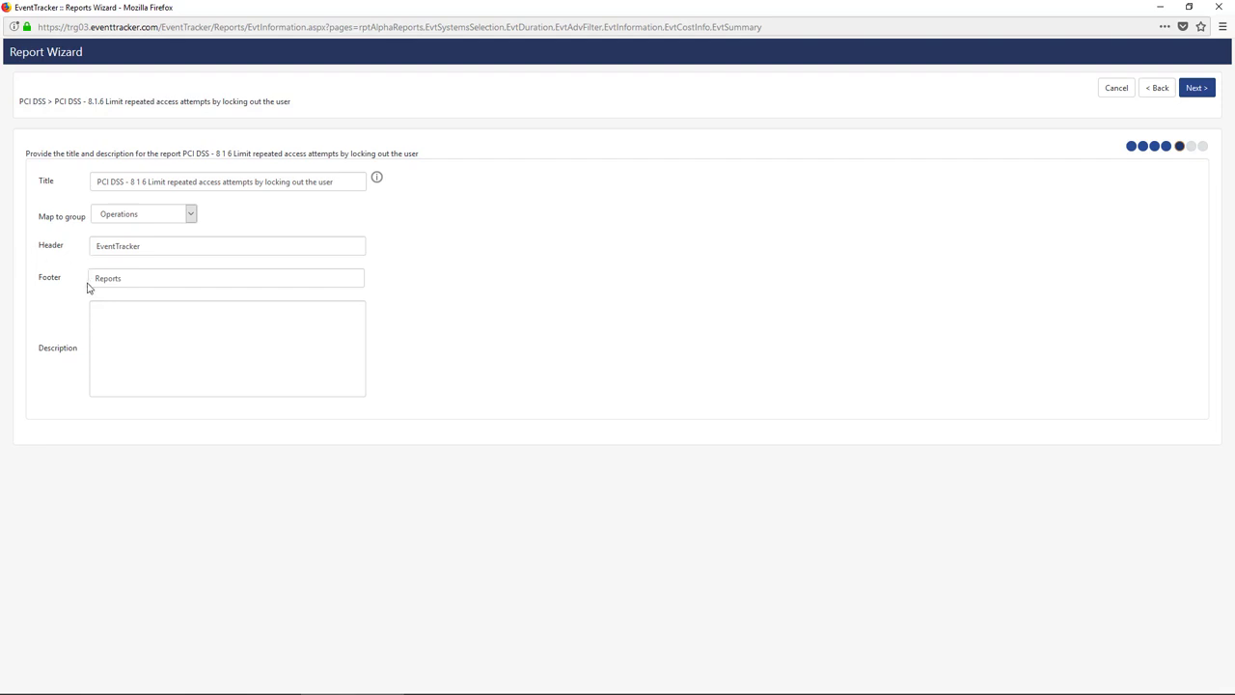
left_click(1203, 90)
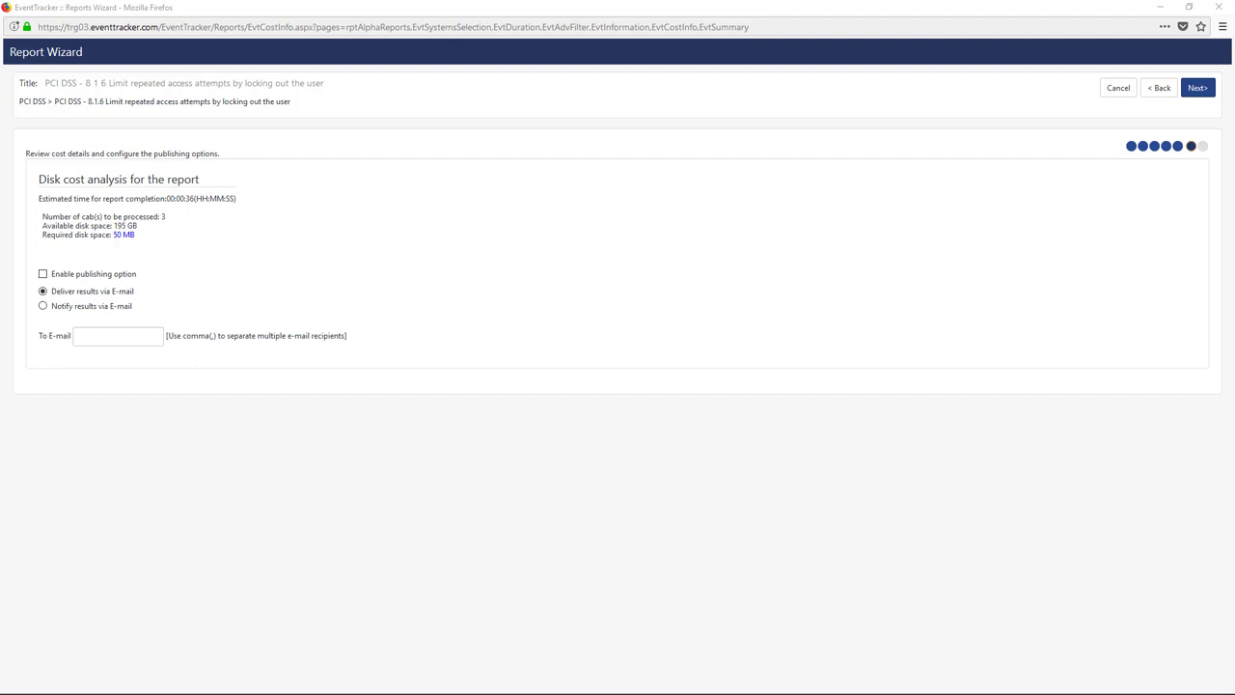
left_click(1199, 88)
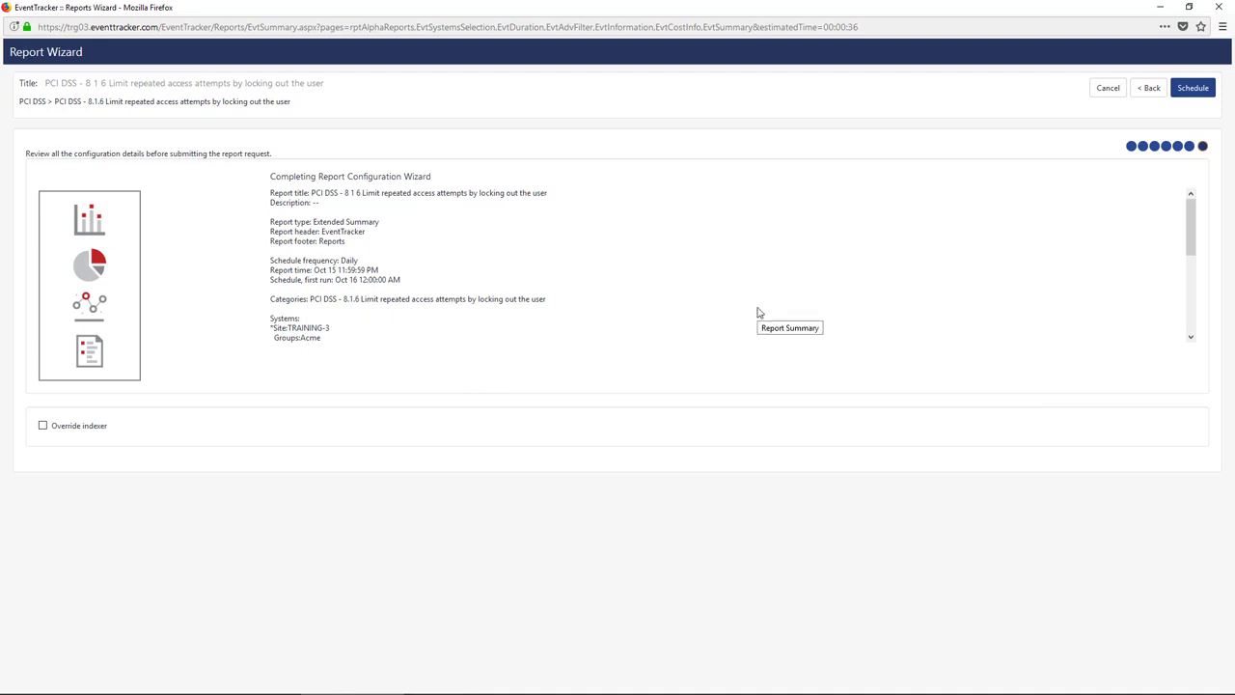
left_click(1193, 87)
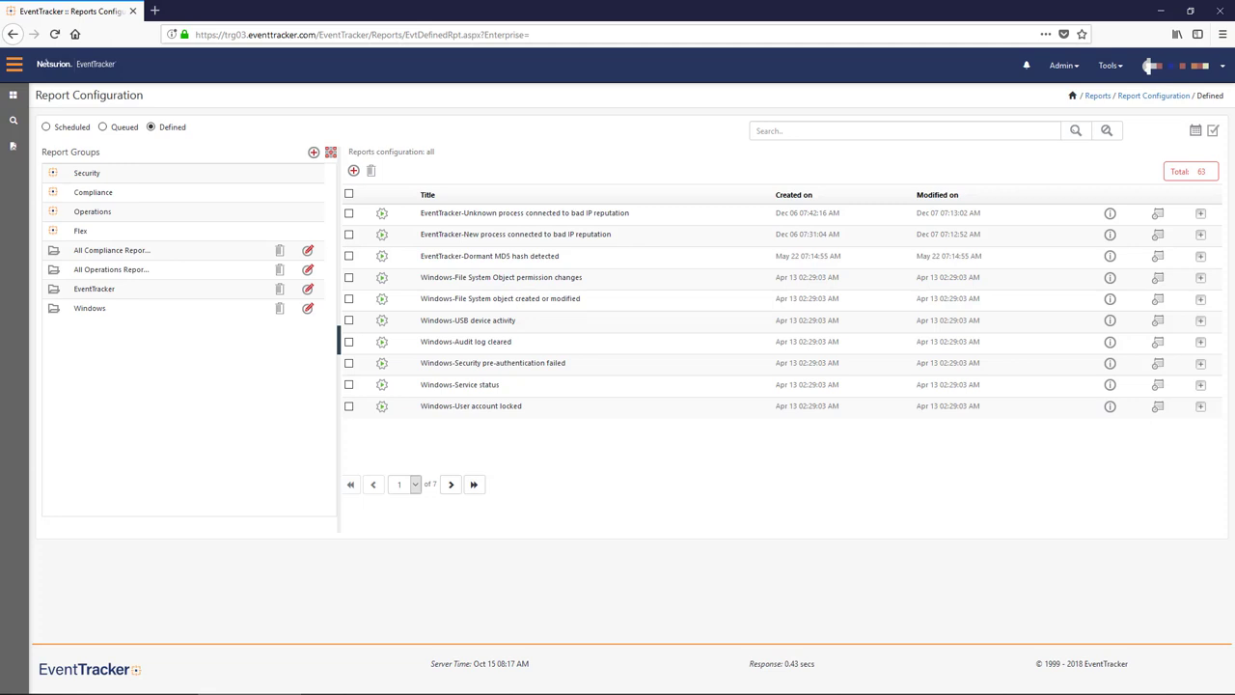
left_click(47, 127)
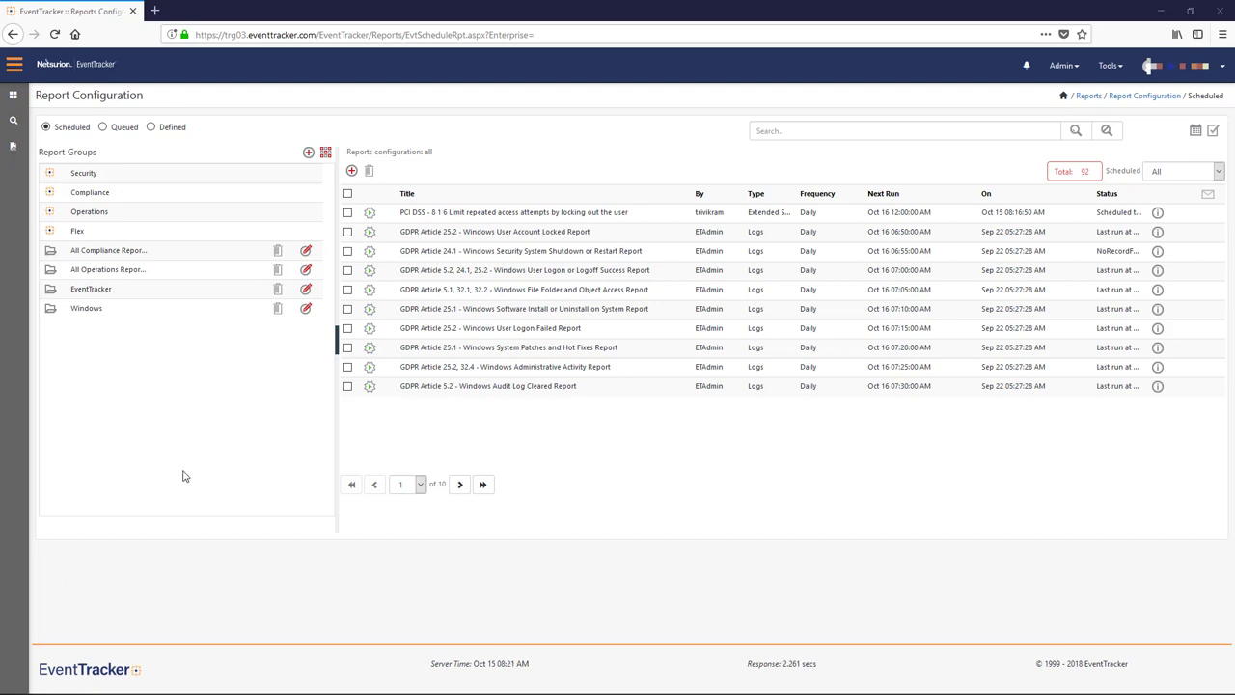
Start scheduling the defined report EventTracker-Unknown MD5 hash detected with its existing event criteria, and select the whole TRAINING-3 site
left_click(151, 126)
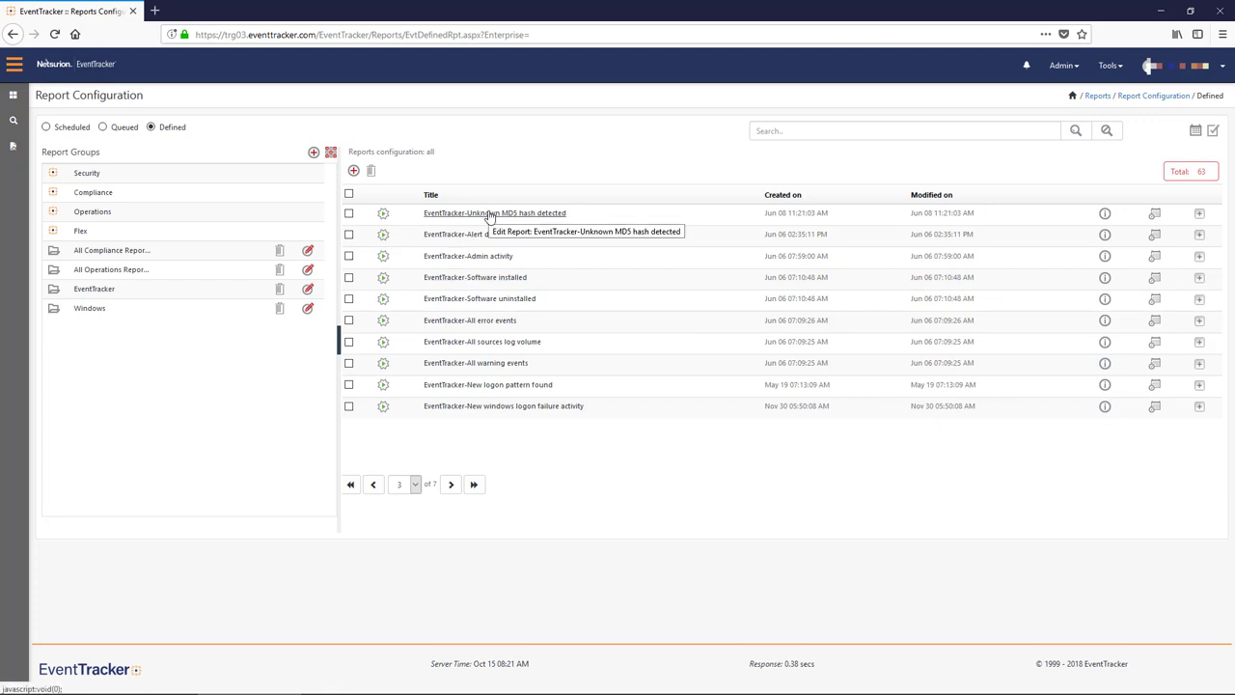
left_click(1154, 214)
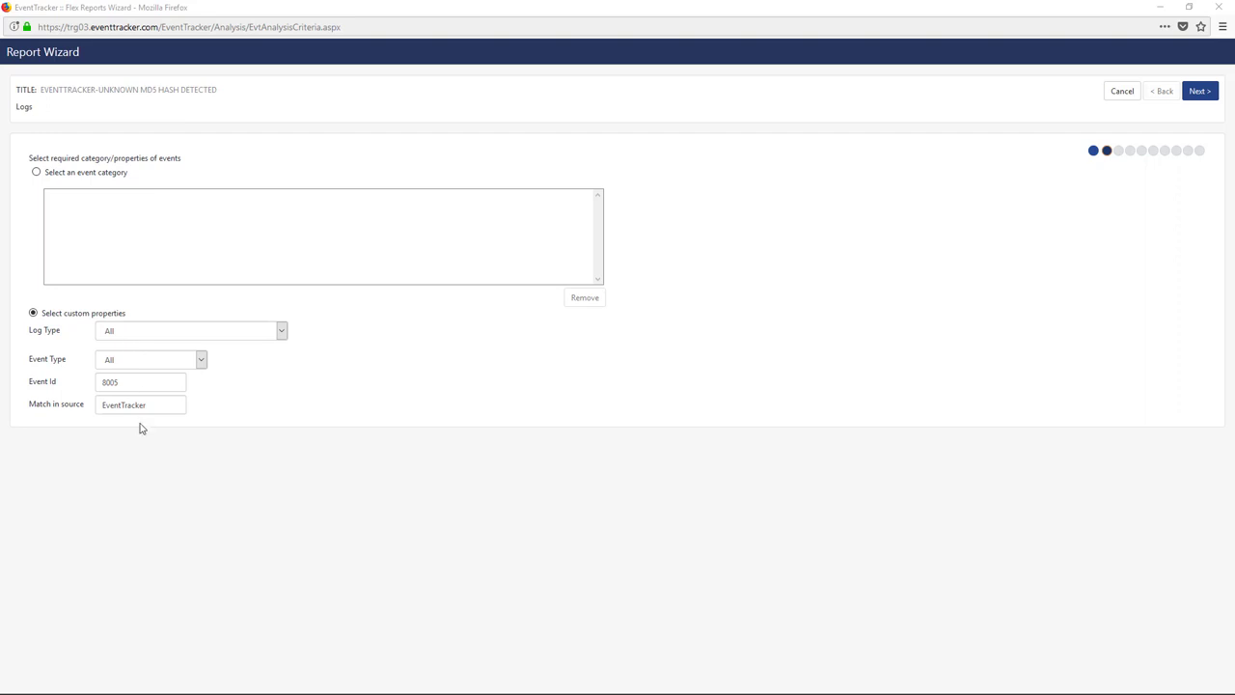
left_click(1215, 96)
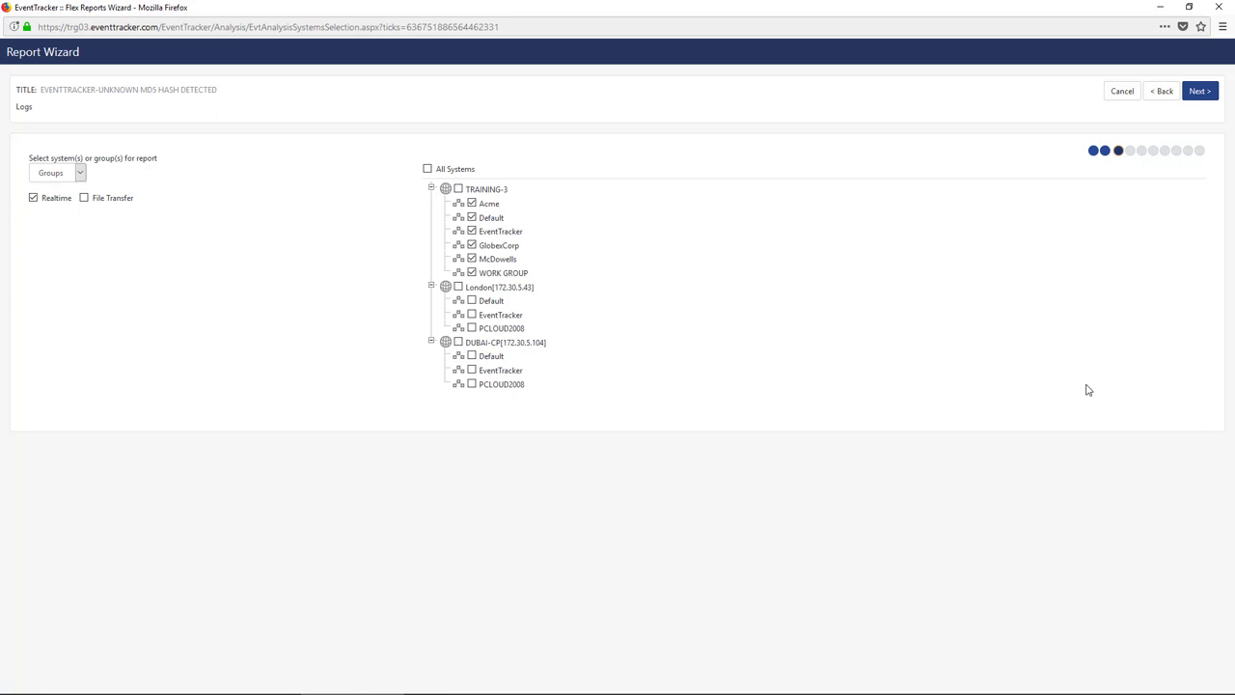
left_click(459, 189)
left_click(1195, 91)
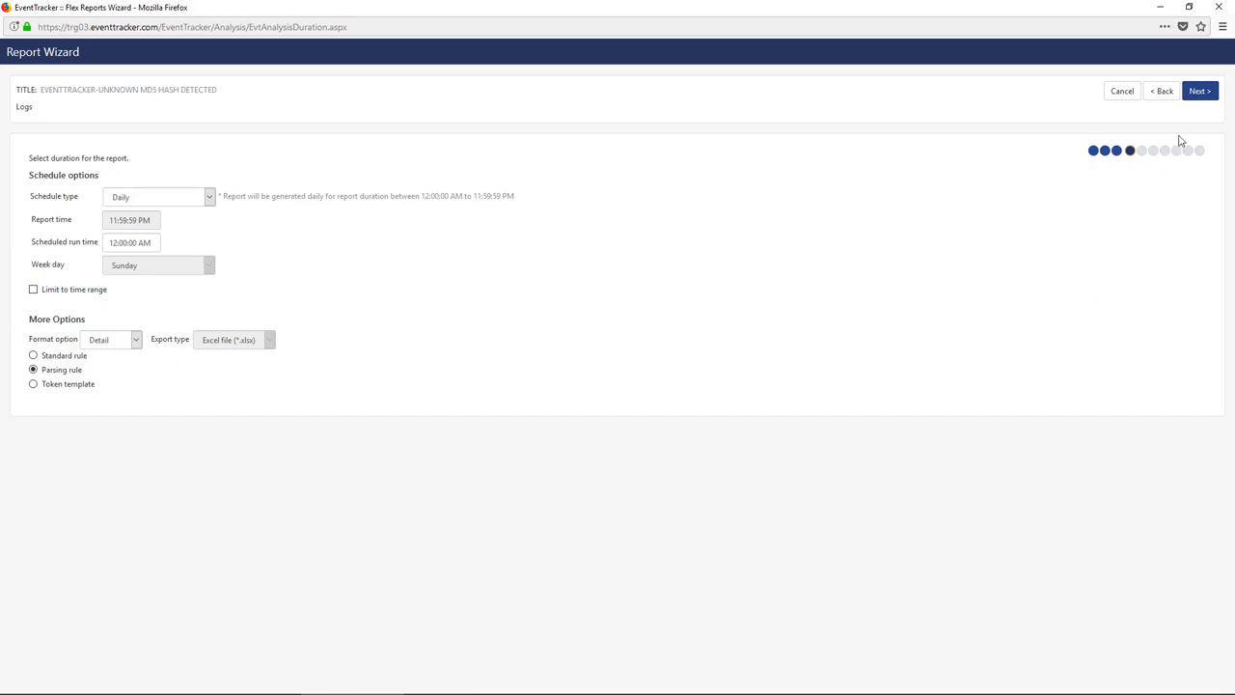
Keep the daily schedule, existing parsing rules and empty filters, and advance to the report's title and description settings
left_click(1199, 92)
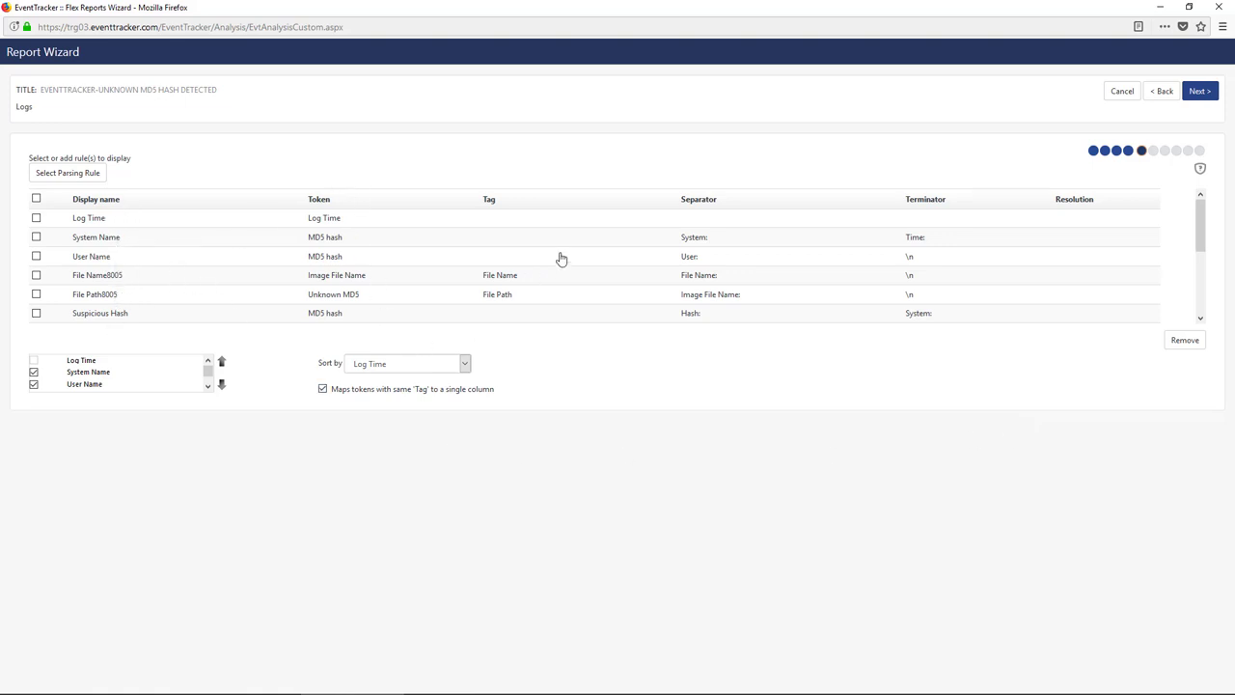
left_click(67, 175)
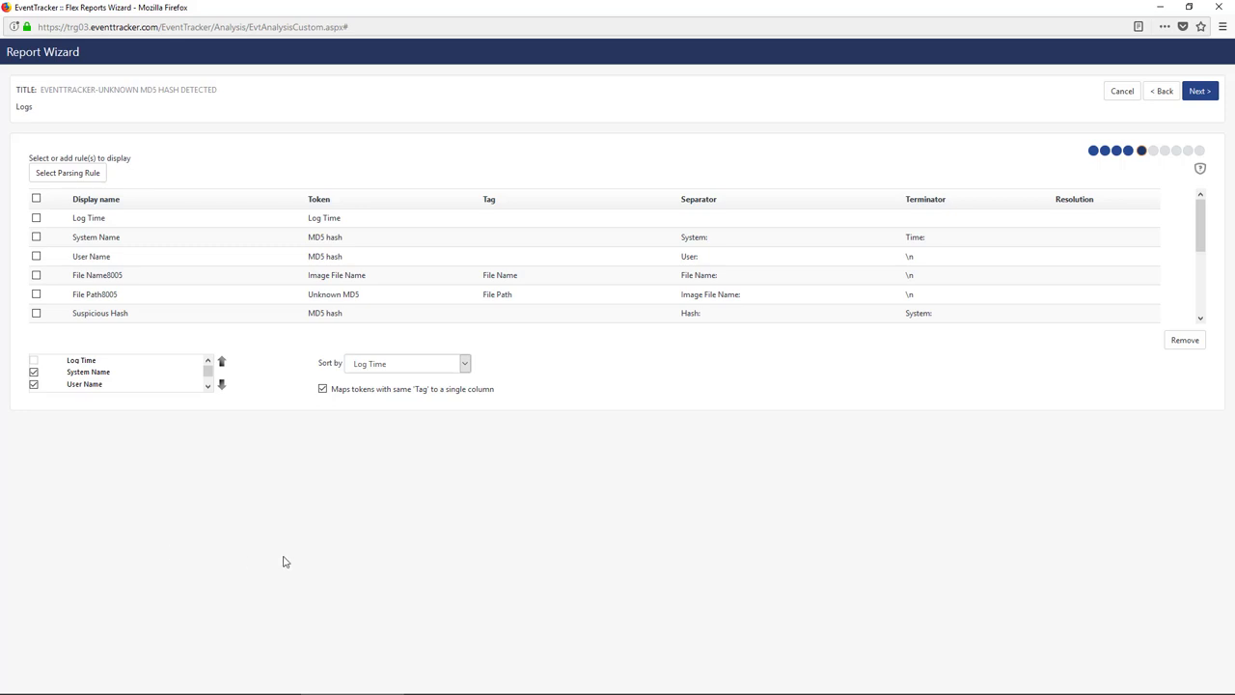
left_click(1202, 94)
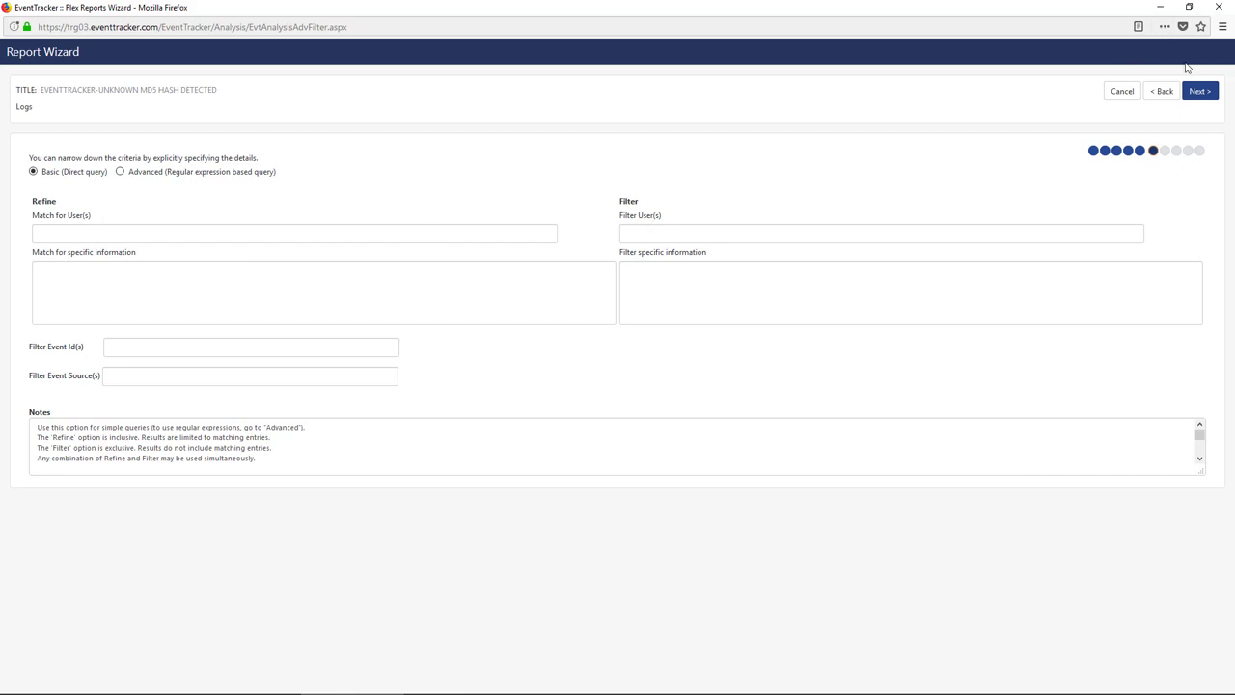
left_click(1199, 91)
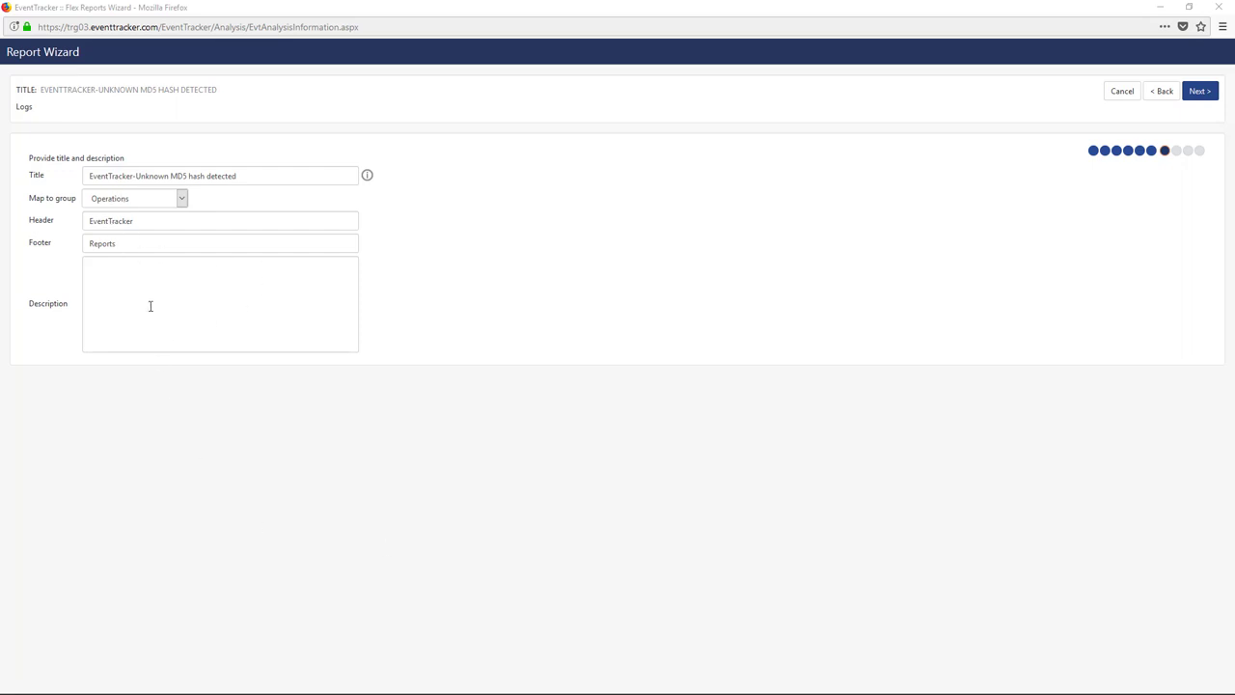
Keep the default title, persist the data in Eventvault Explorer with 7-day retention and all columns selected, and schedule the report
left_click(1195, 93)
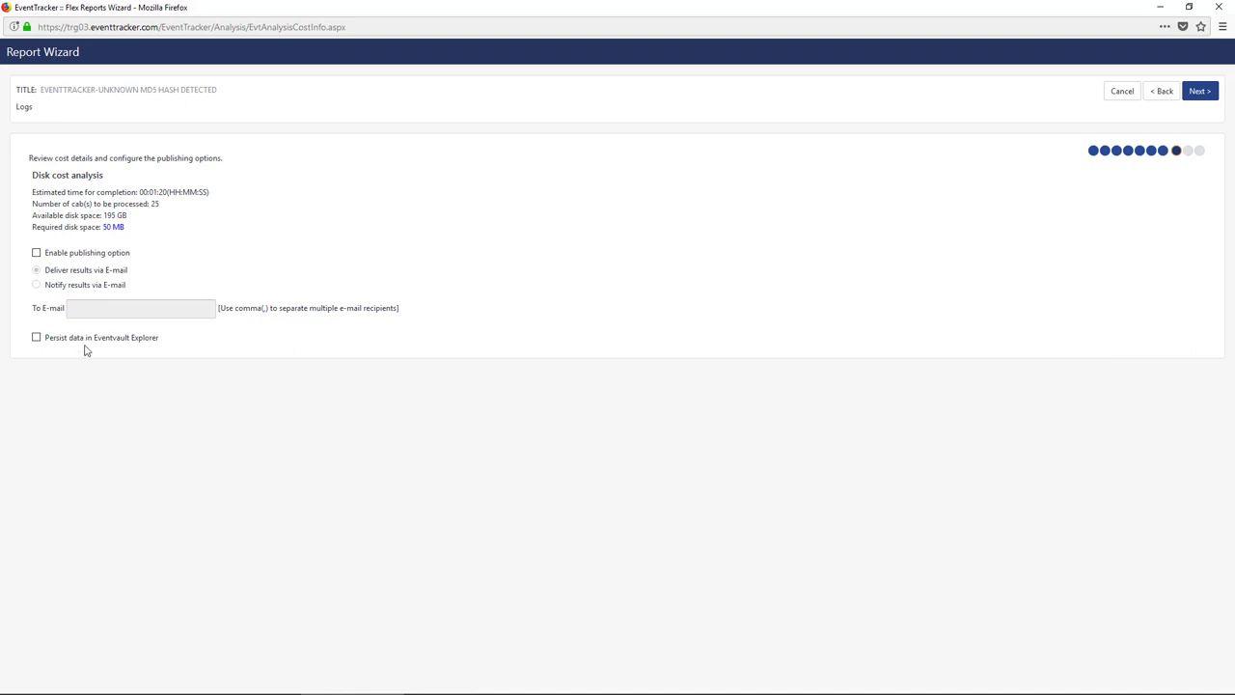
left_click(35, 337)
left_click(1201, 93)
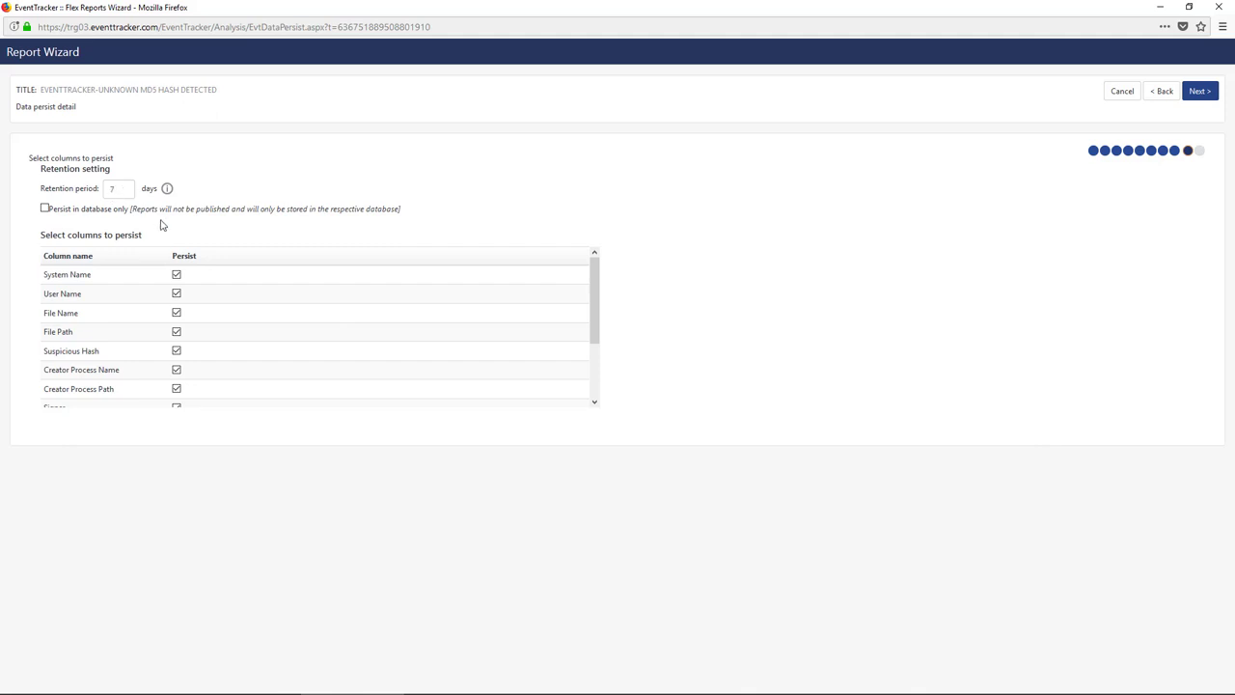
left_click(1199, 92)
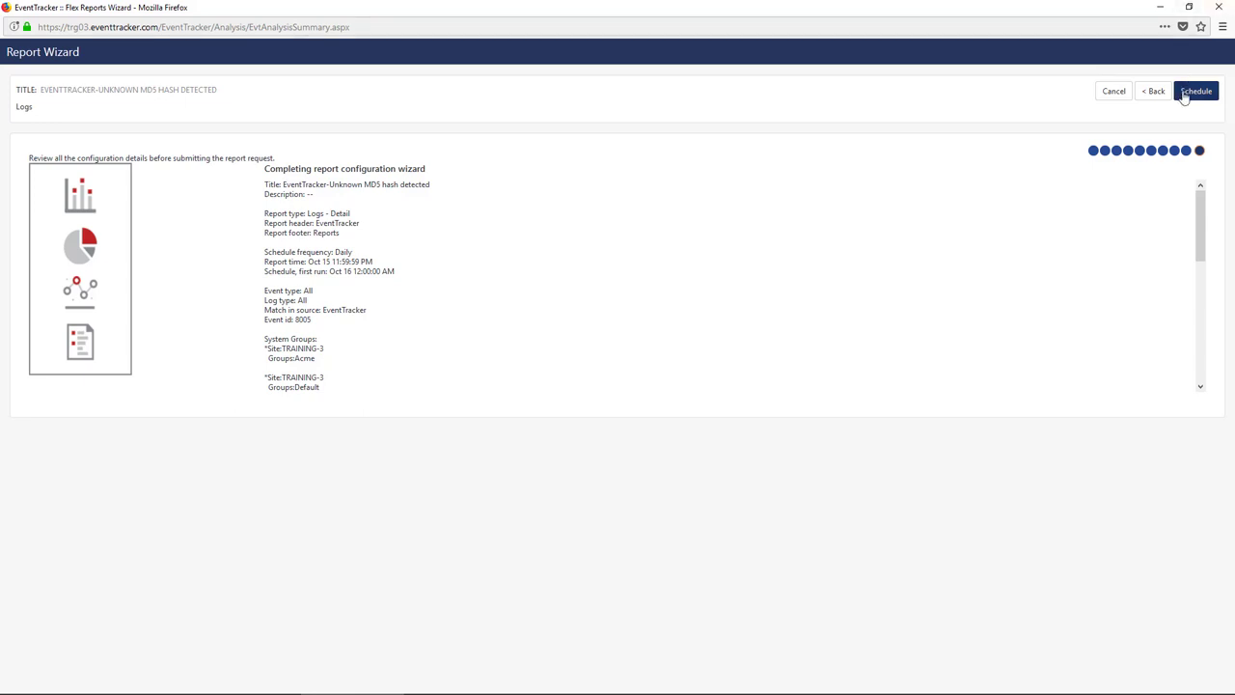
left_click(1194, 92)
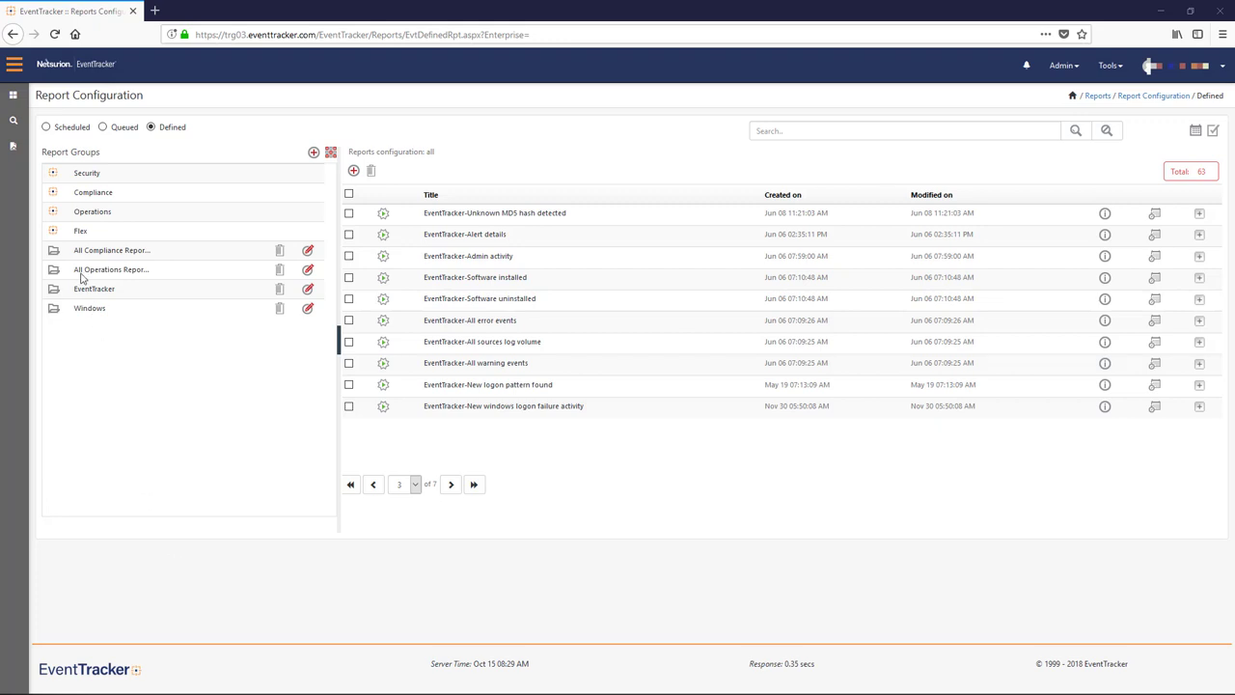
Search the Report Dashboard for Sonicwall reports and view the advanced search options without changing them
mouse_move(14, 146)
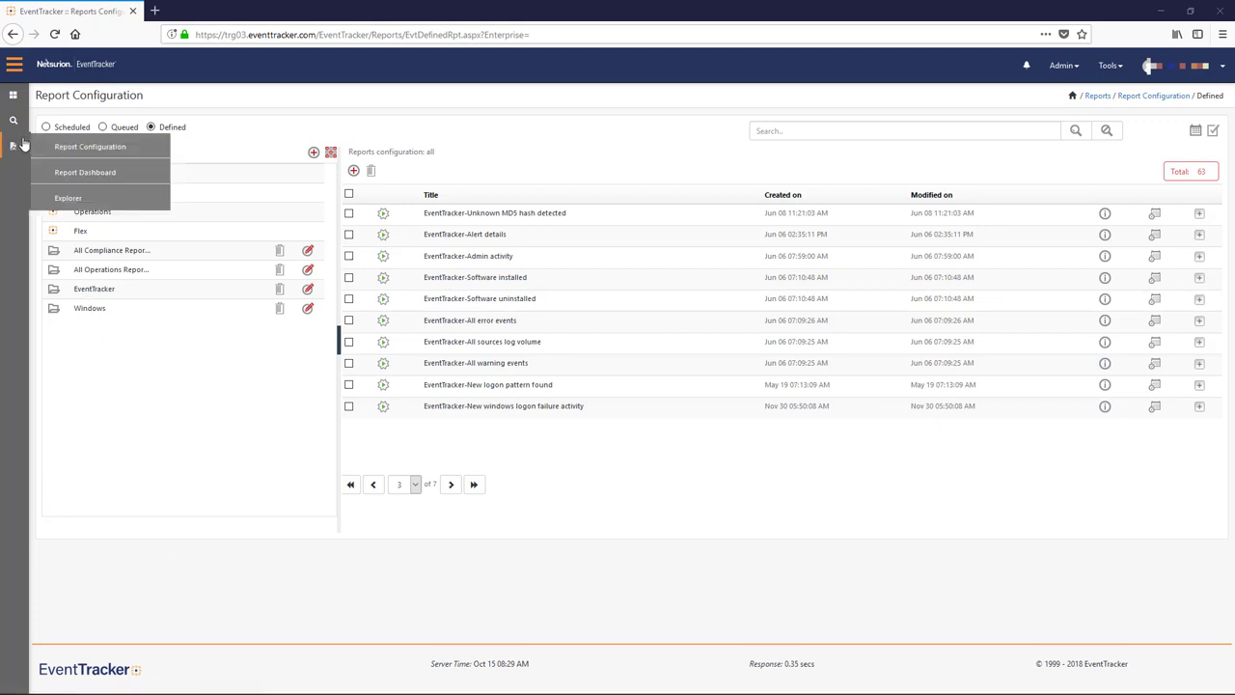
left_click(100, 174)
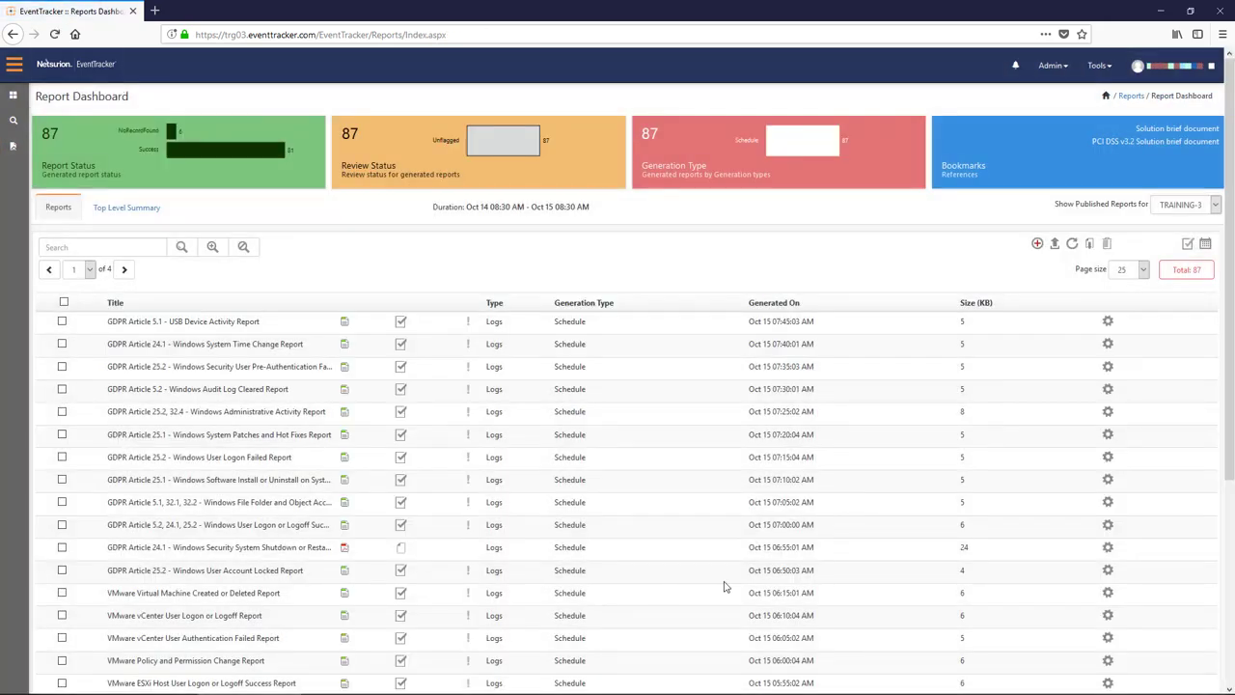
left_click(116, 247)
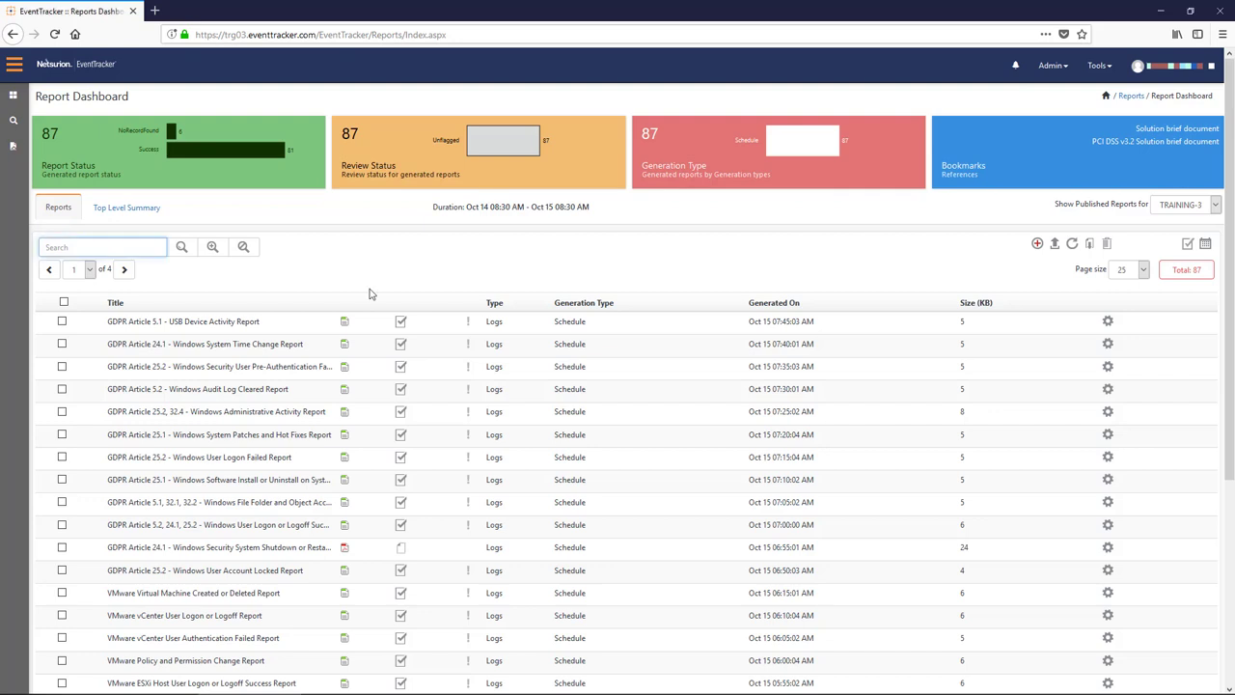
type("Sonicwall")
left_click(181, 248)
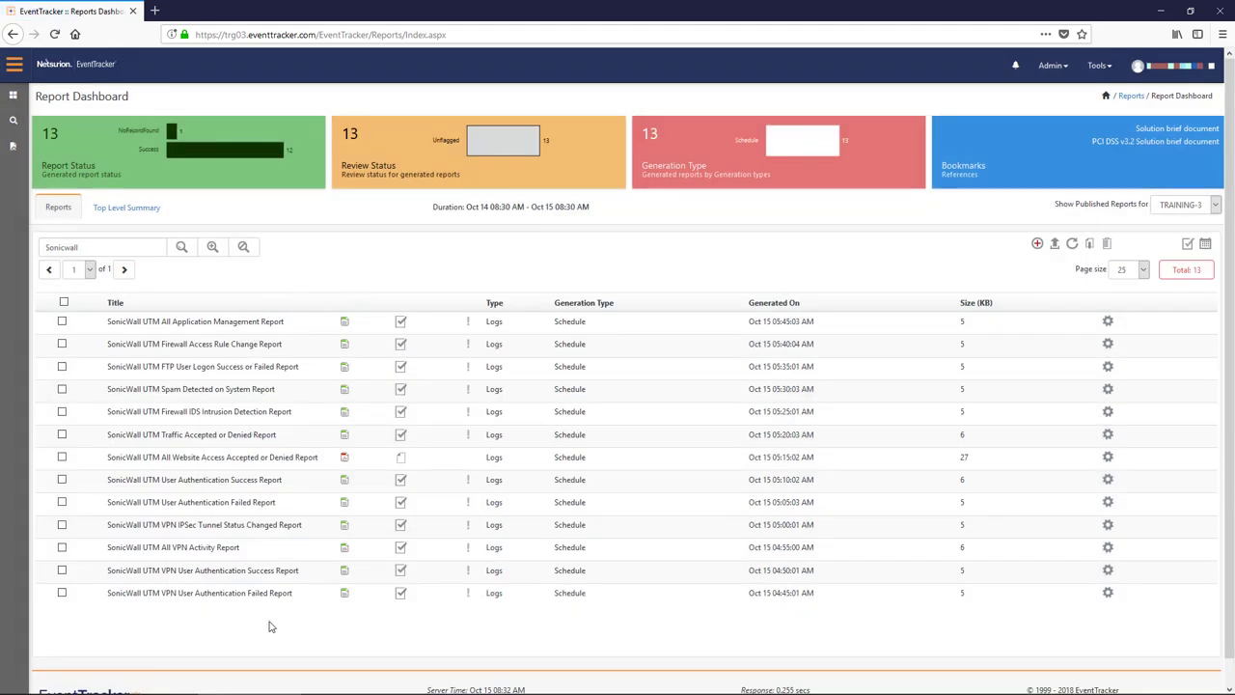
left_click(212, 247)
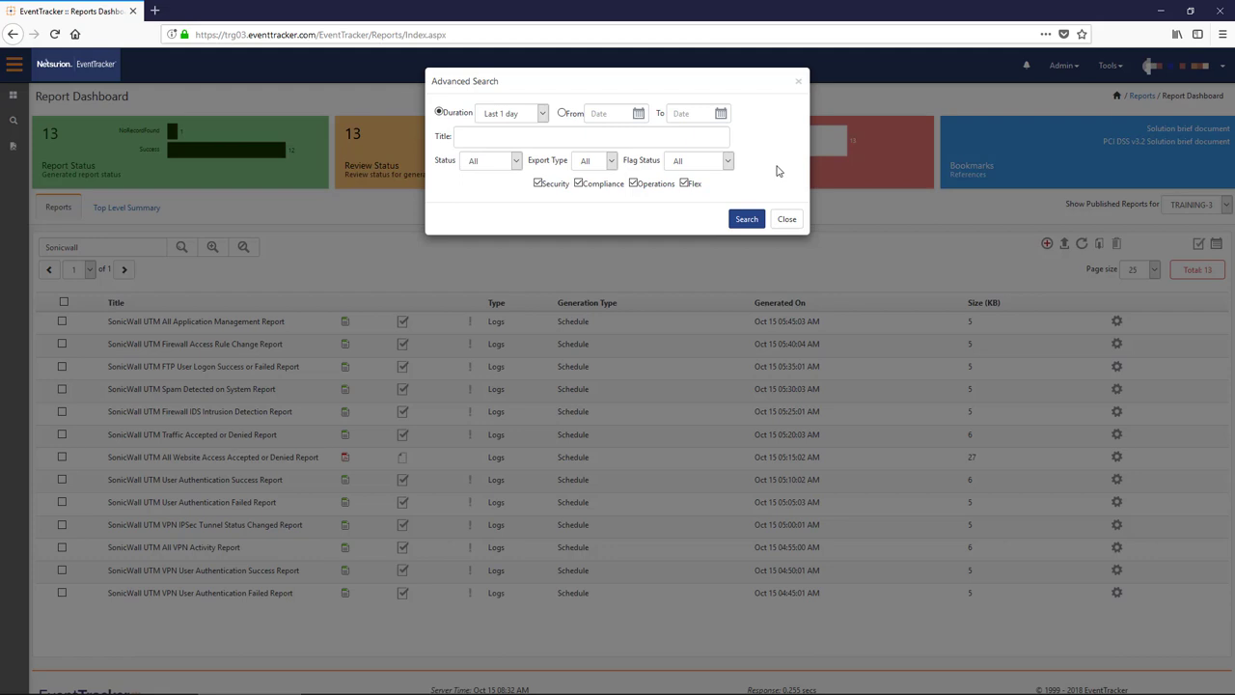
key("Return")
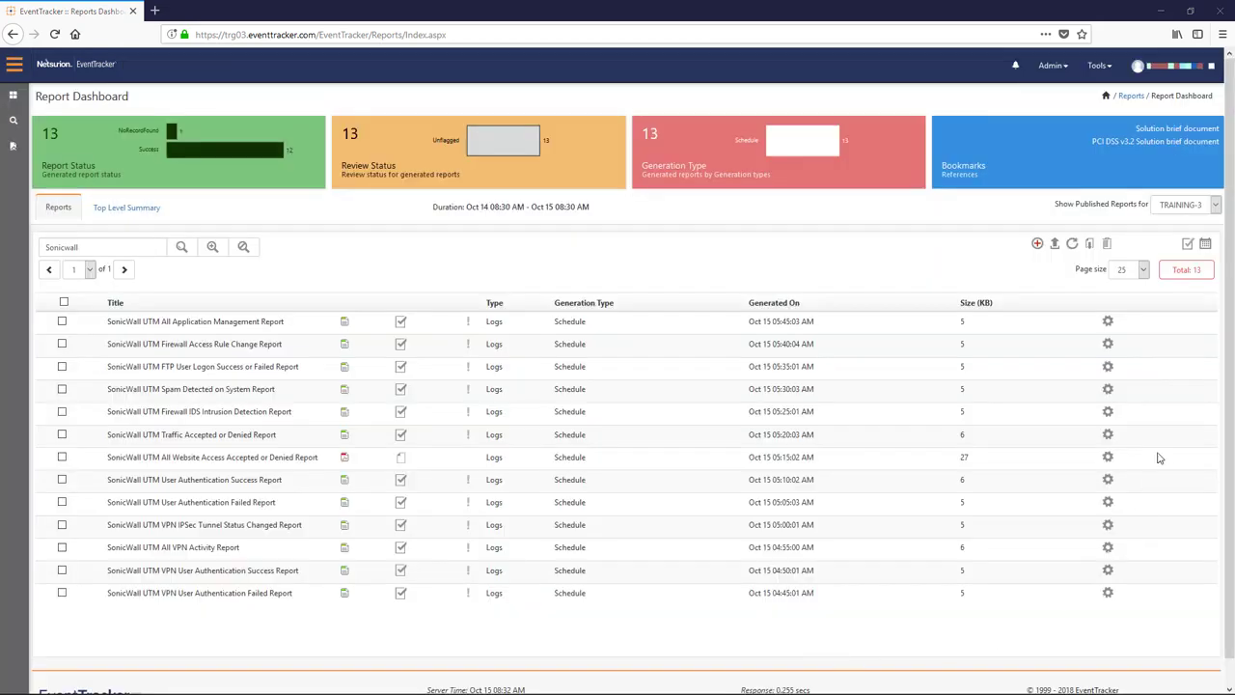
View the casebook and notes dialogs for the SonicWall UTM All Application Management Report without adding anything
left_click(1110, 326)
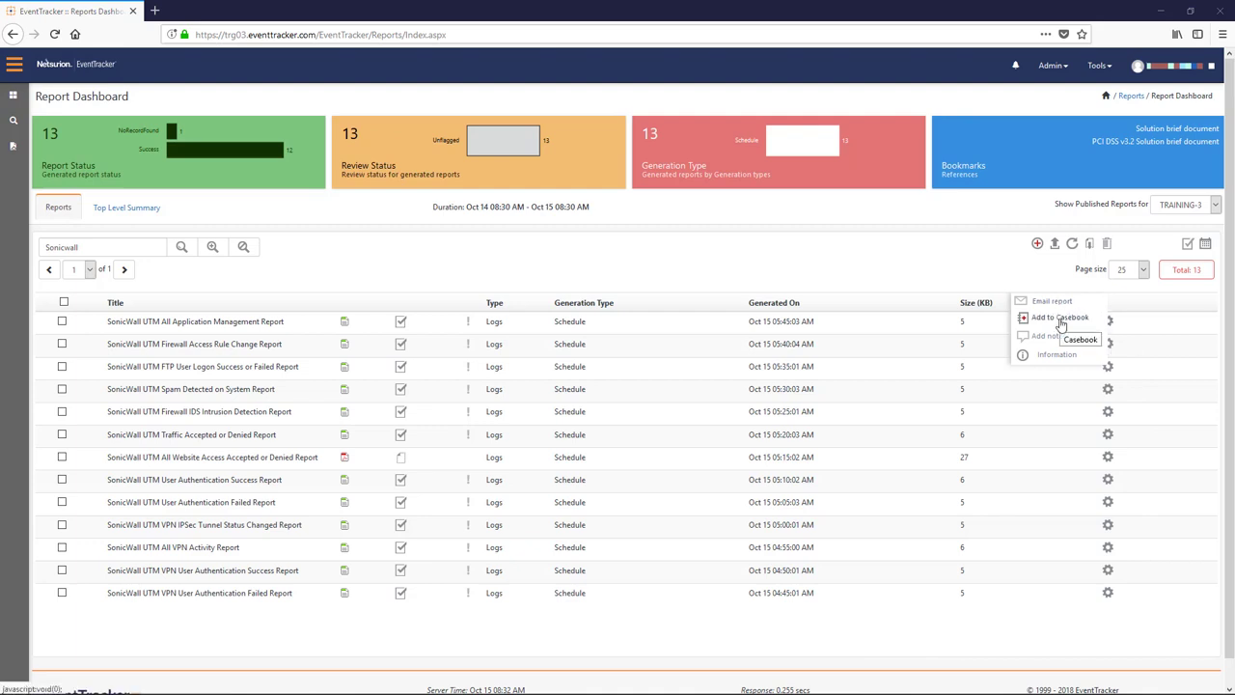
left_click(1059, 318)
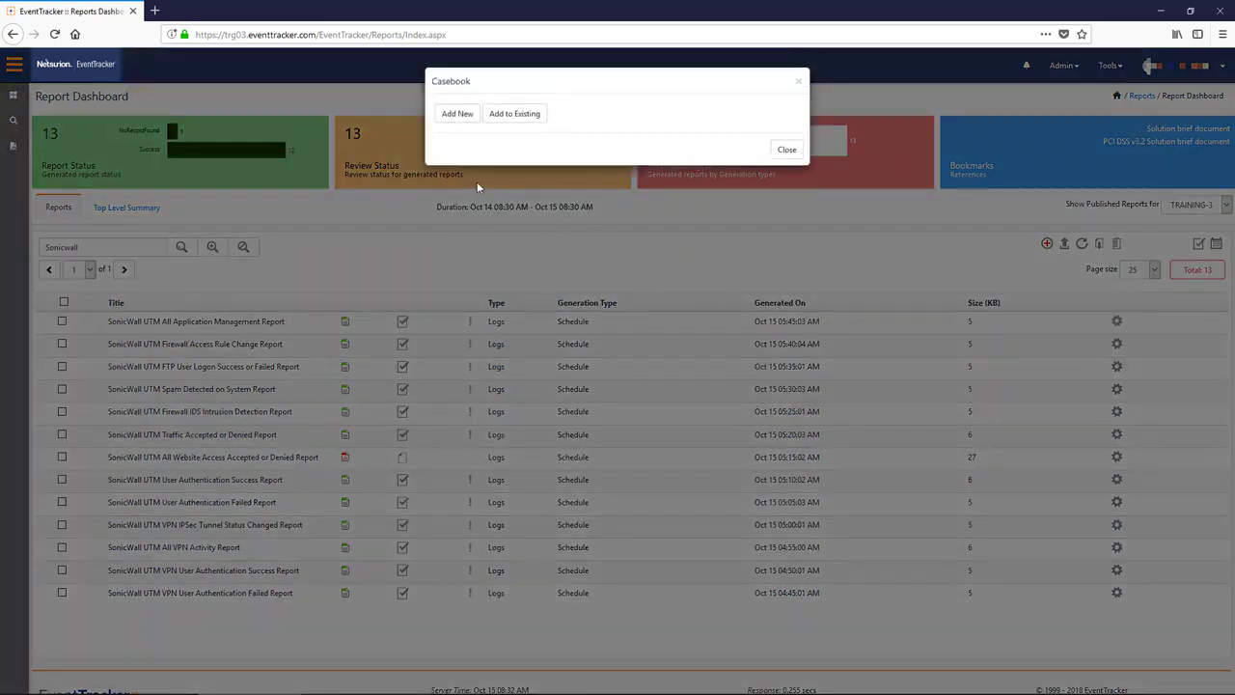
left_click(799, 152)
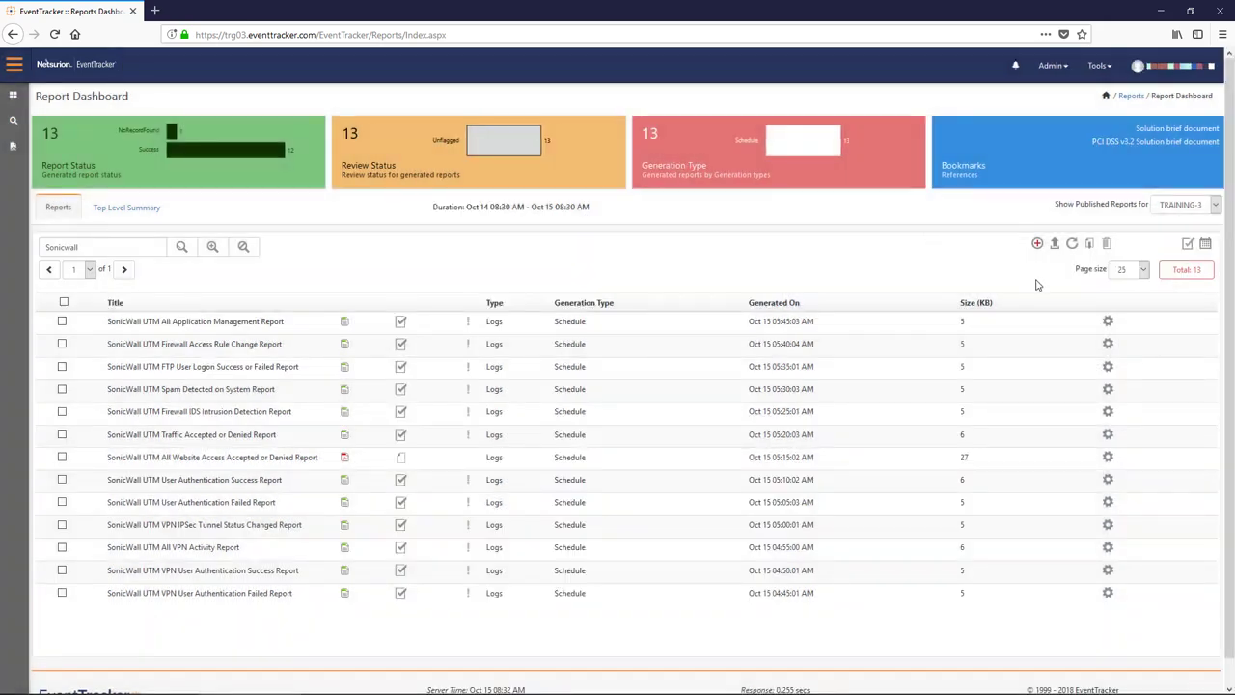
left_click(1108, 324)
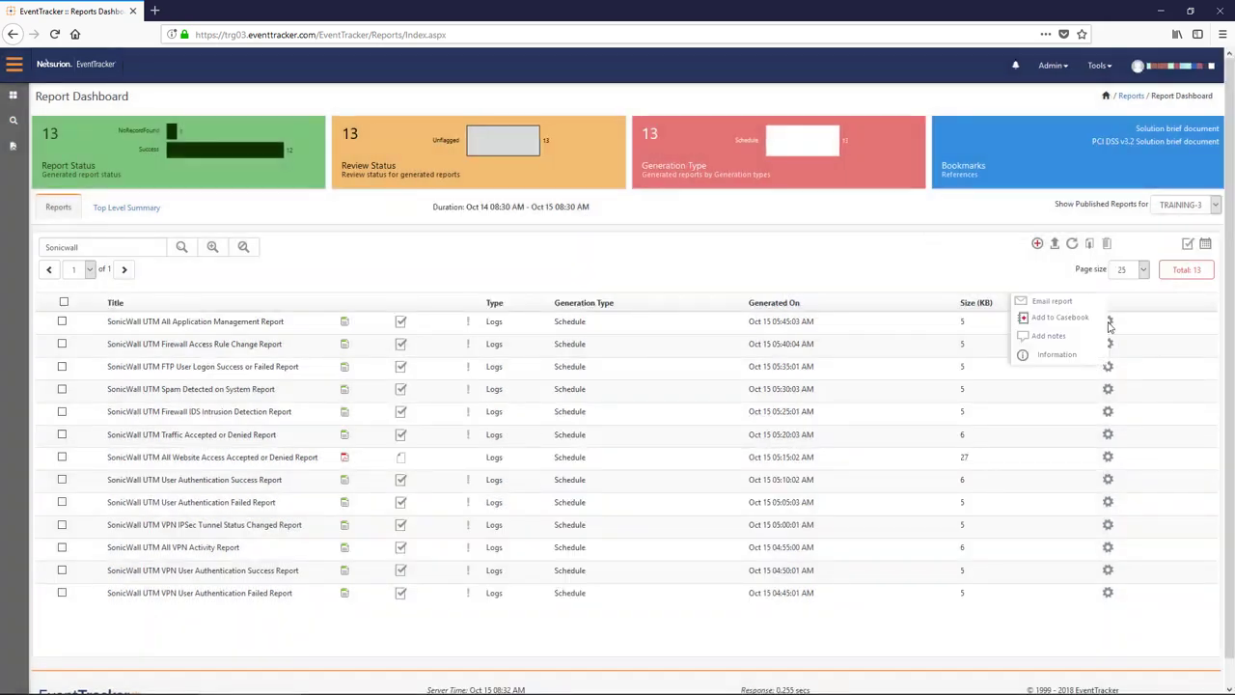
left_click(1046, 336)
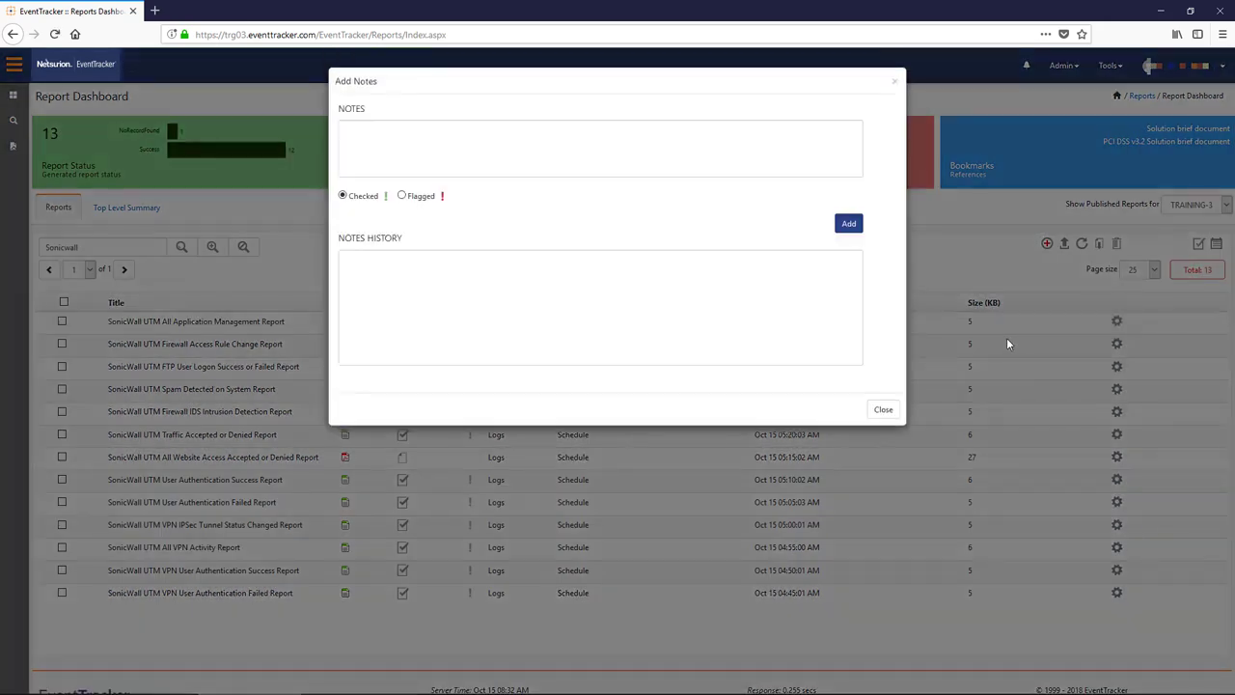
left_click(887, 409)
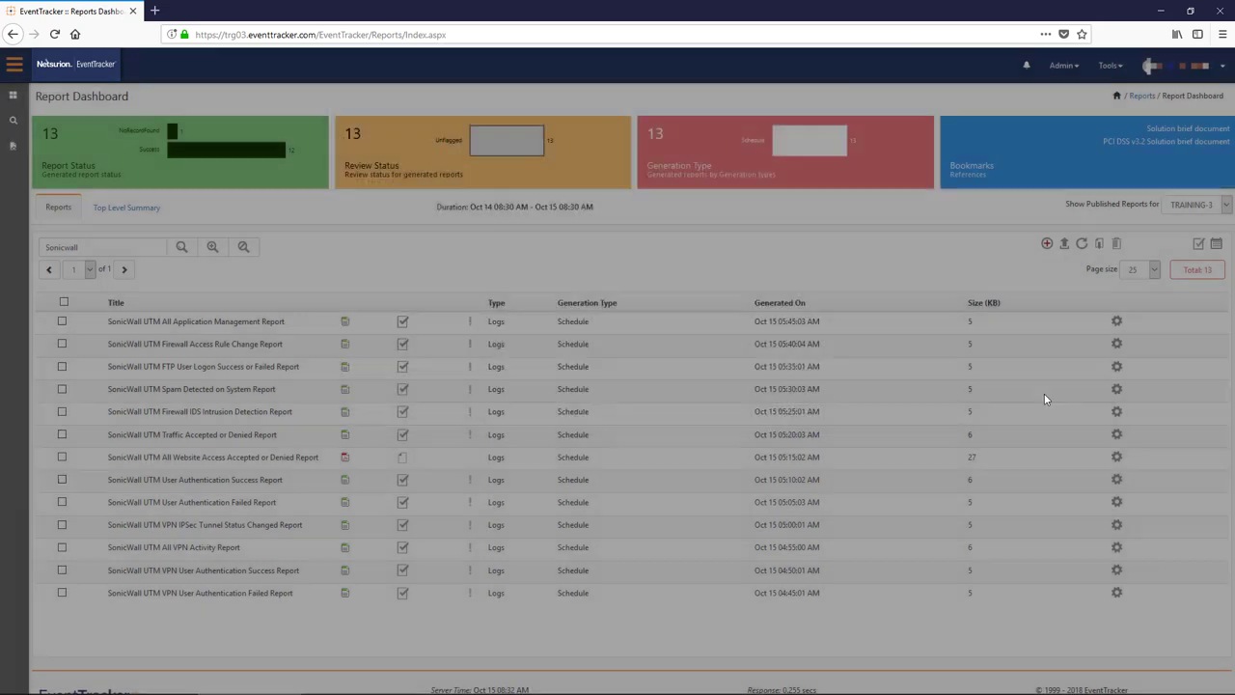
View the information details of the SonicWall UTM Firewall Access Rule Change Report and close them
left_click(1108, 345)
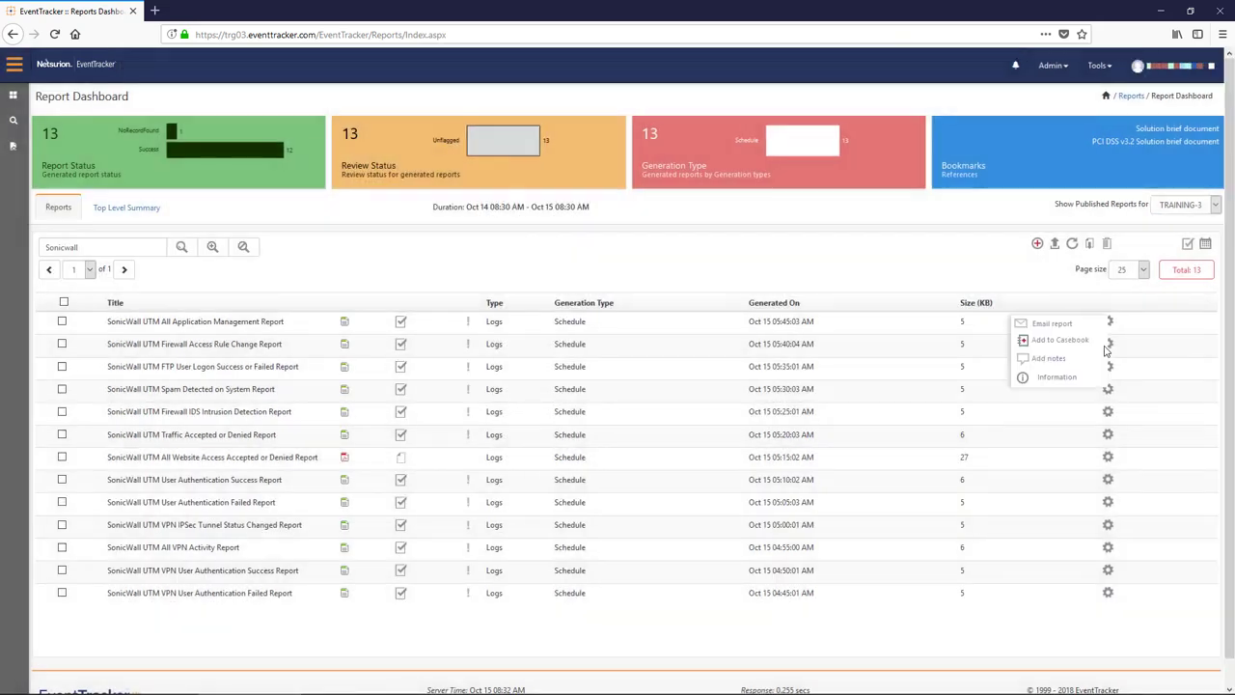
left_click(1024, 381)
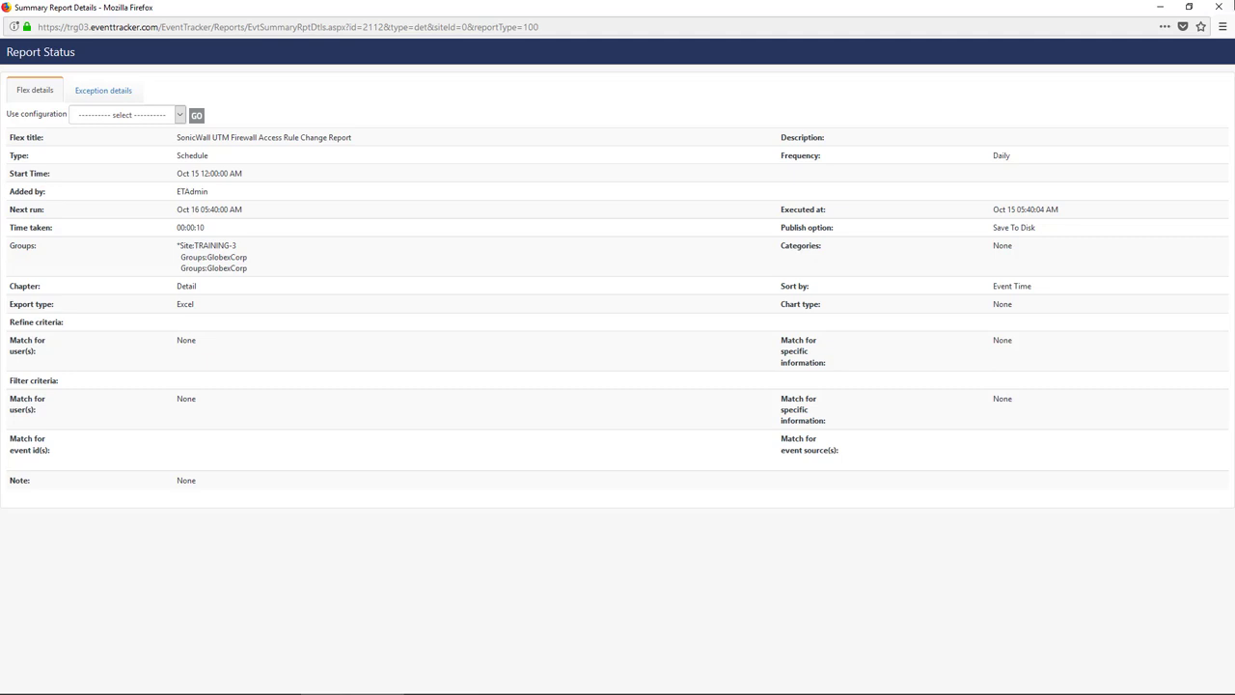
left_click(1221, 9)
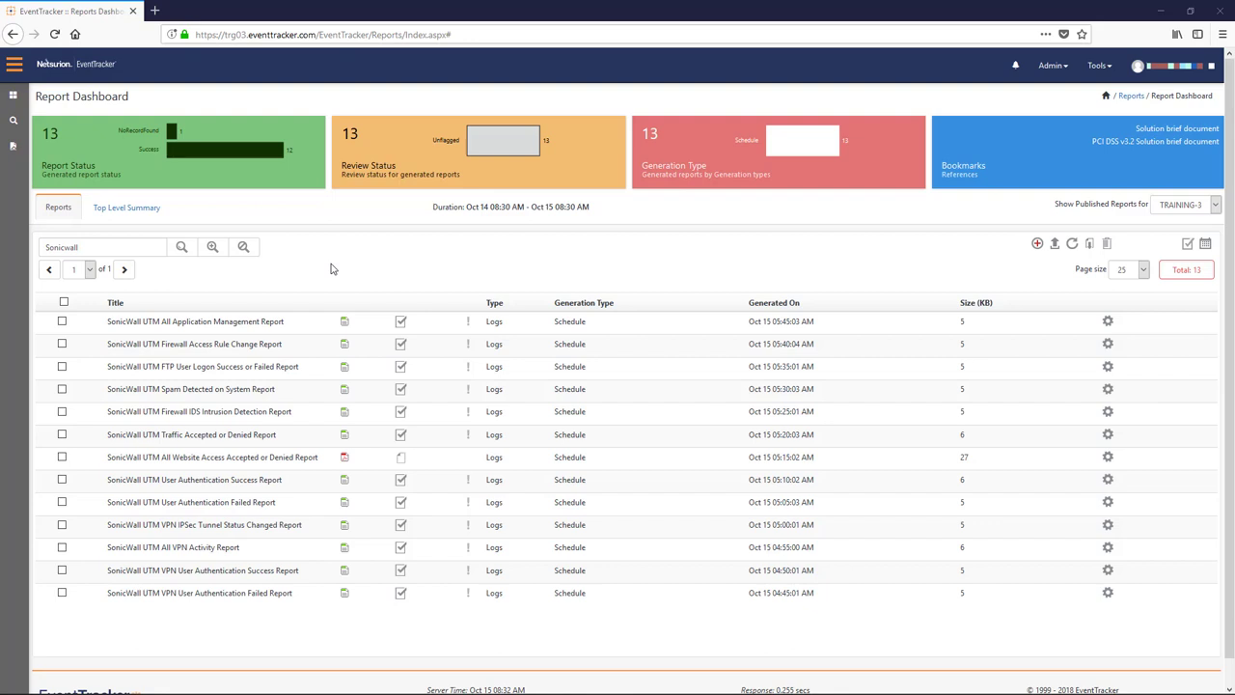
Flag the SonicWall UTM All Application Management Report, and view the wizard for adding a new report without configuring one
left_click(468, 321)
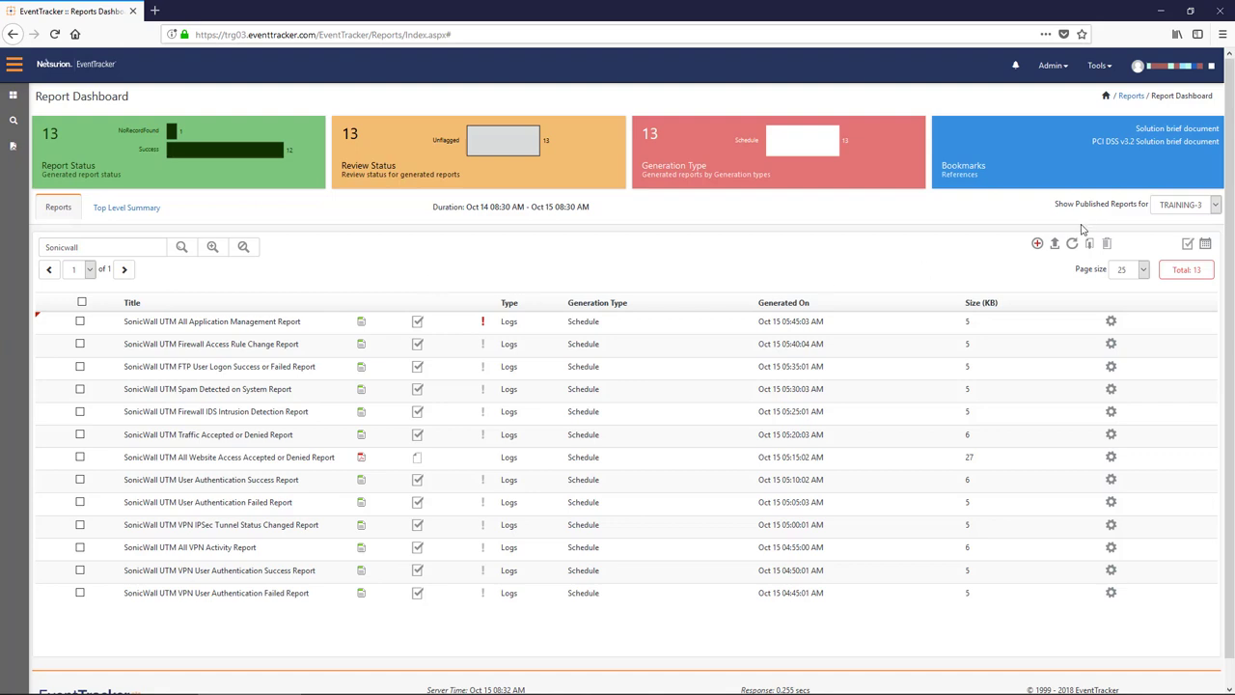
left_click(1036, 245)
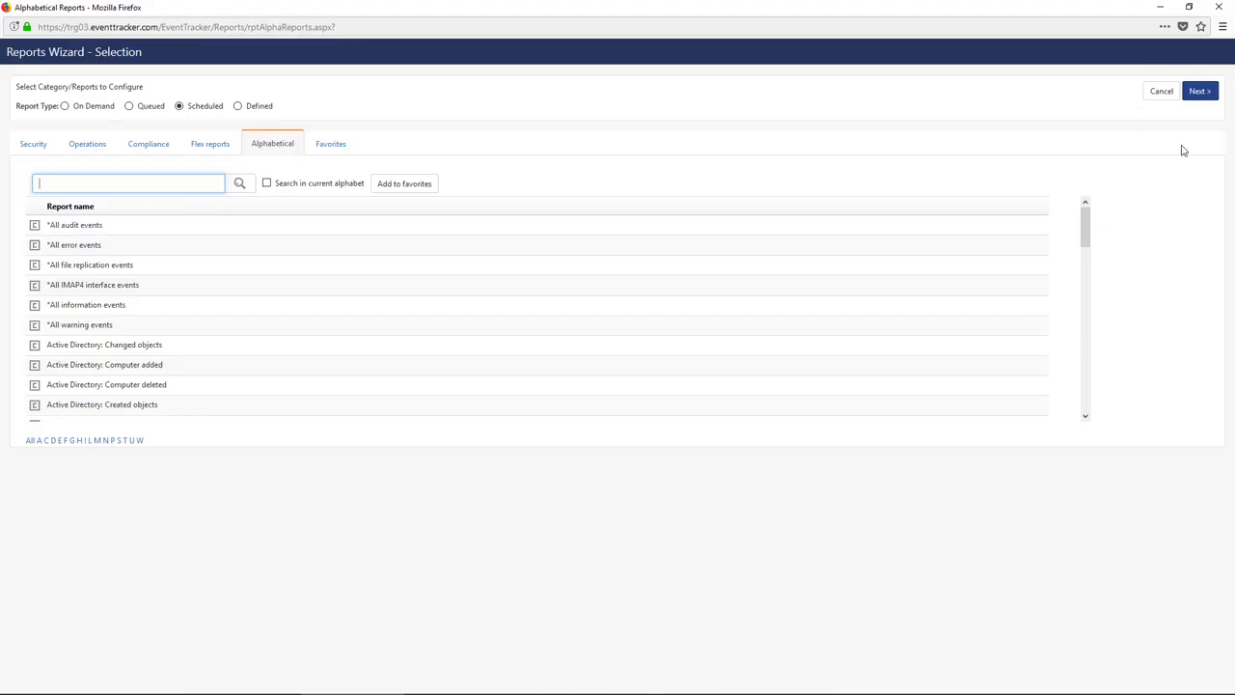
left_click(1219, 7)
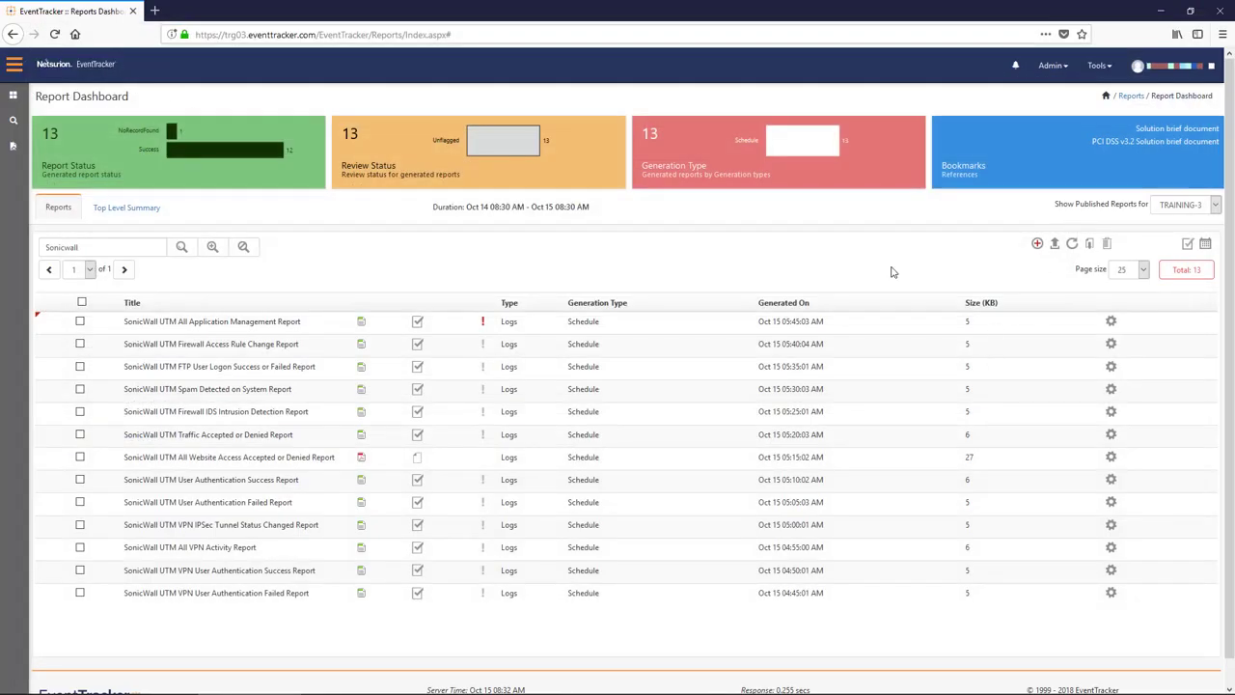